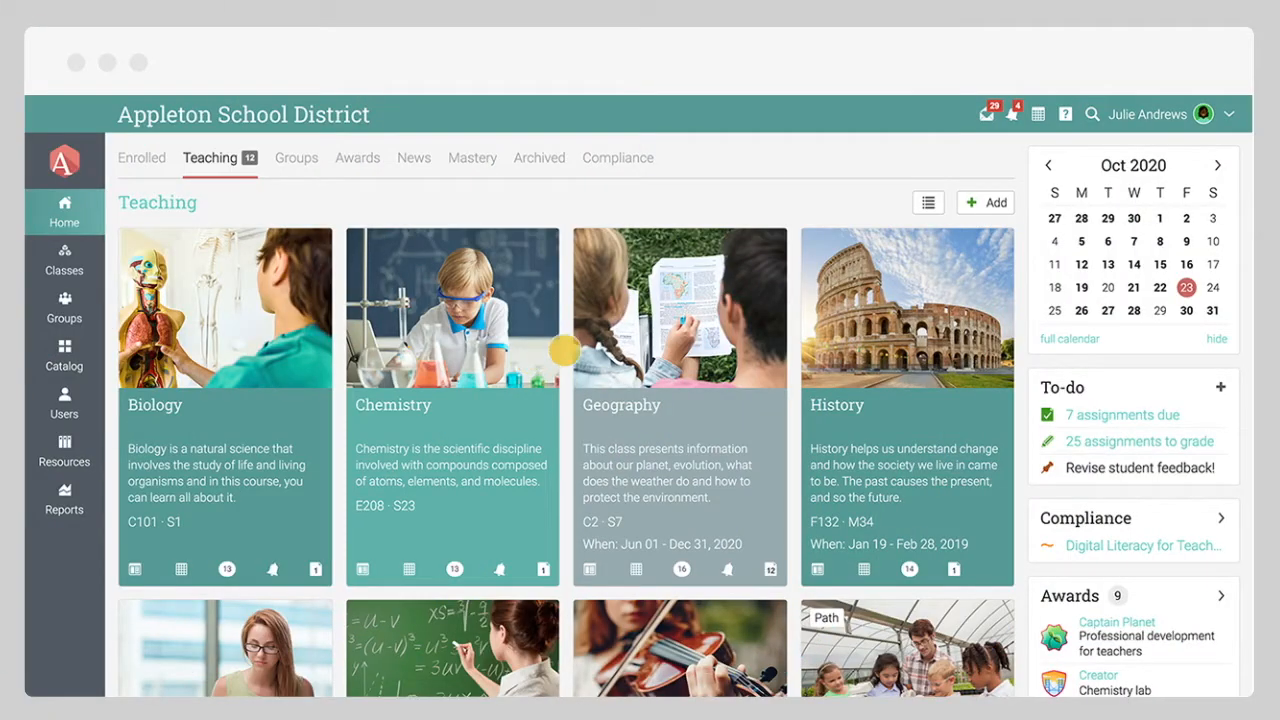
Open the Geography class and go to its gradebook.
left_click(615, 337)
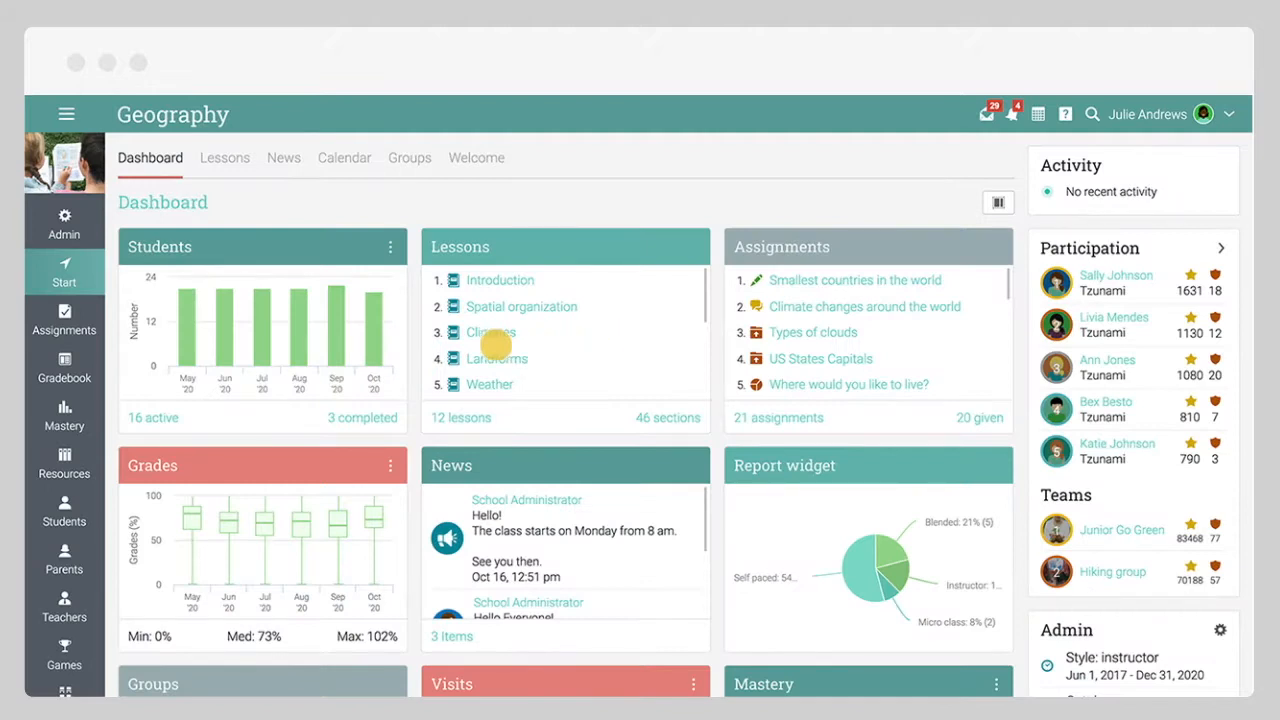
left_click(75, 370)
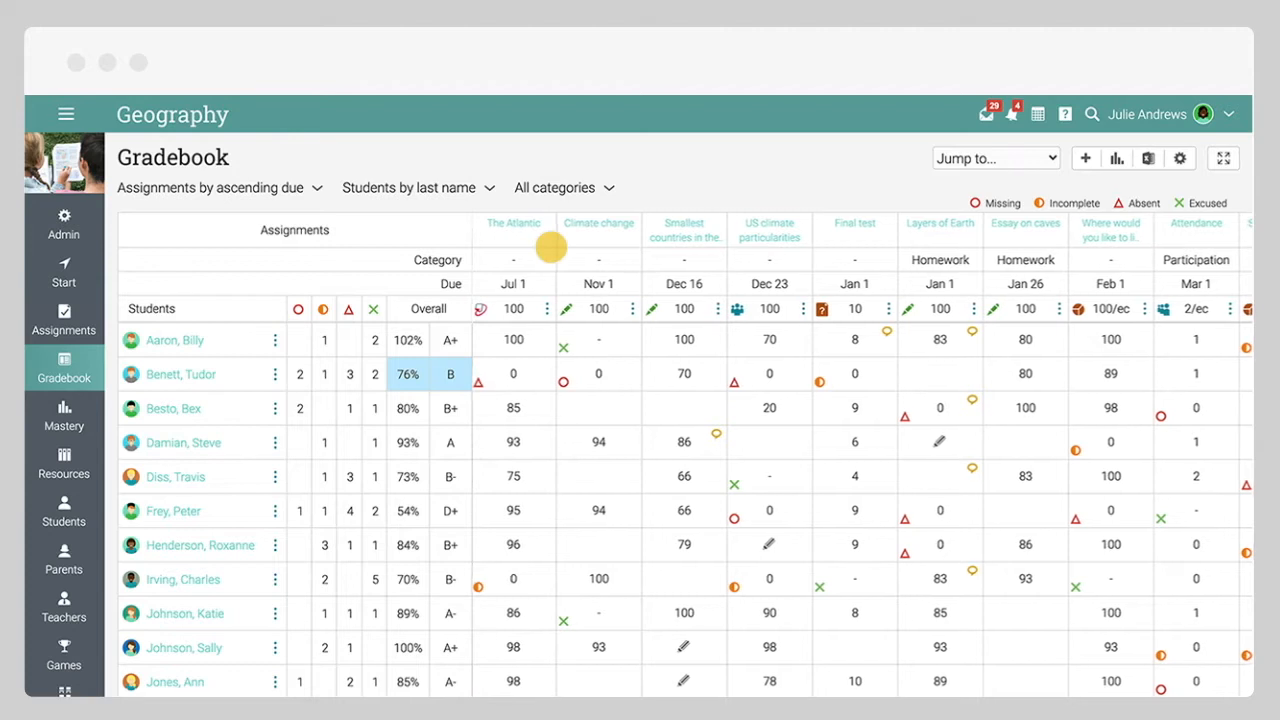
scroll(550, 247, "right", 1)
scroll(550, 247, "right", 4)
scroll(550, 247, "right", 6)
scroll(520, 255, "right", 1)
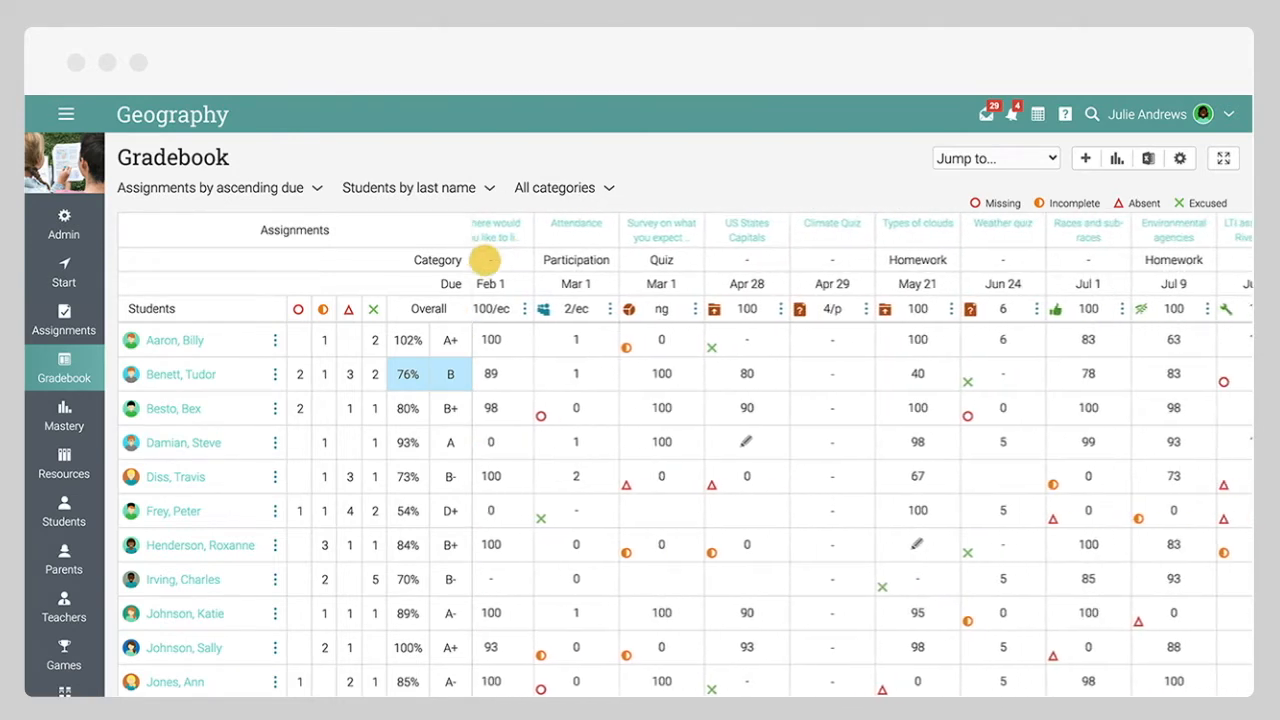
scroll(340, 290, "down", 1)
scroll(272, 300, "down", 1)
scroll(272, 300, "left", 2)
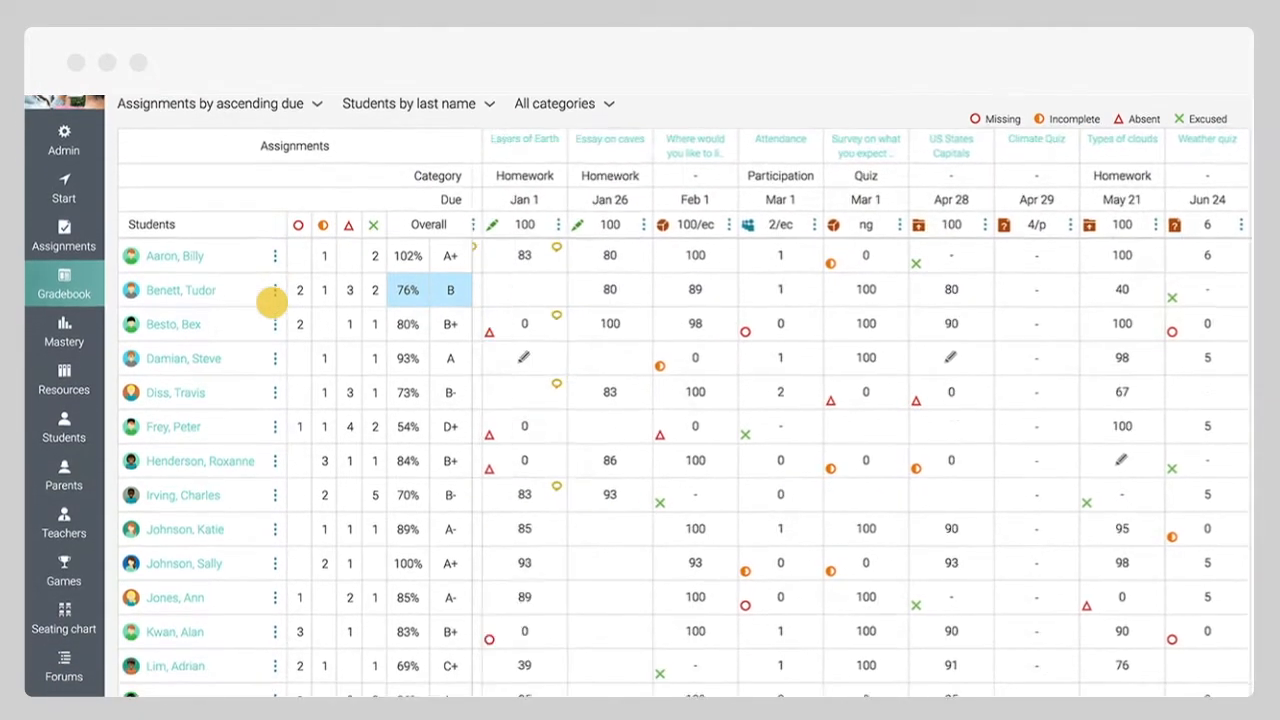
scroll(272, 300, "left", 3)
scroll(272, 302, "left", 1)
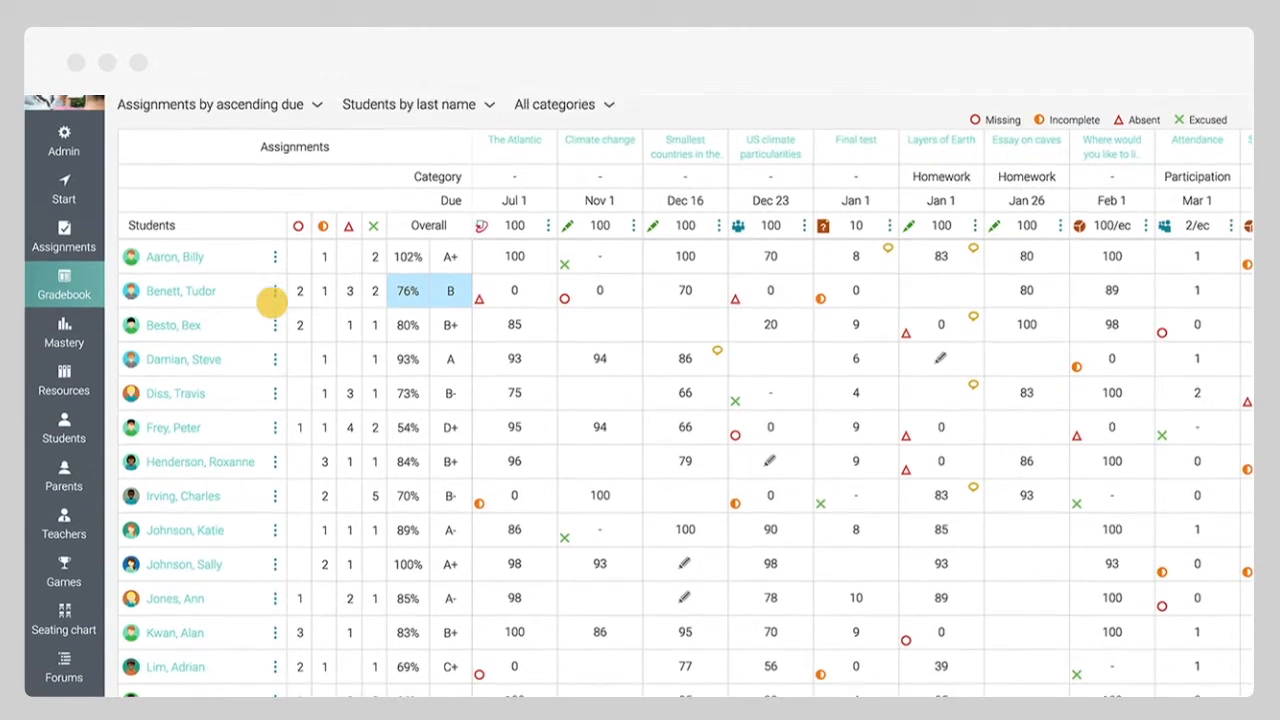
scroll(272, 302, "up", 2)
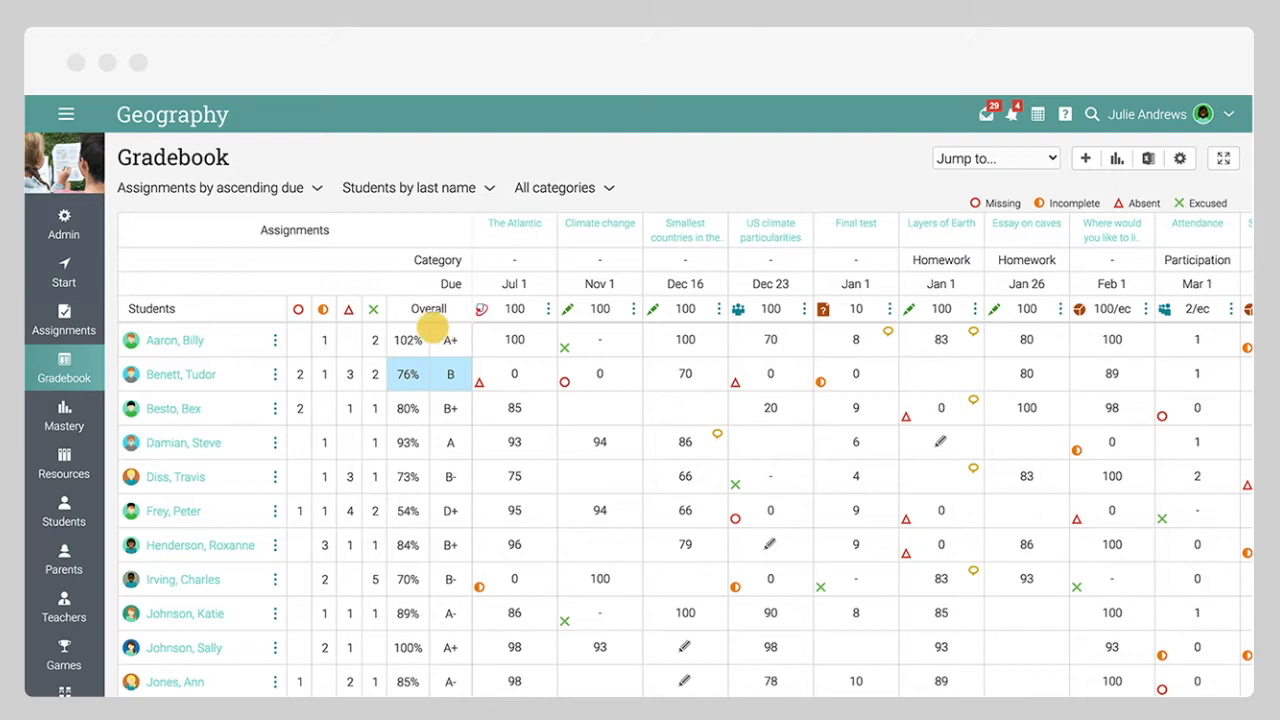
left_click(292, 188)
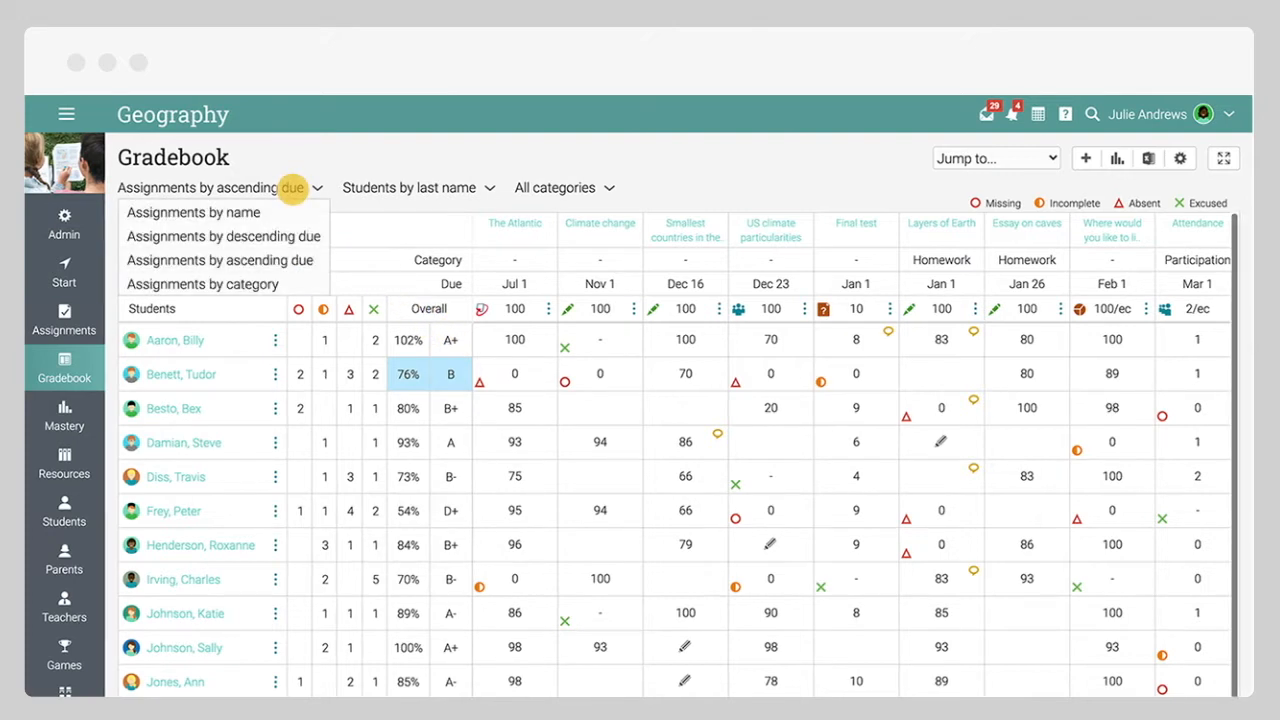
left_click(418, 188)
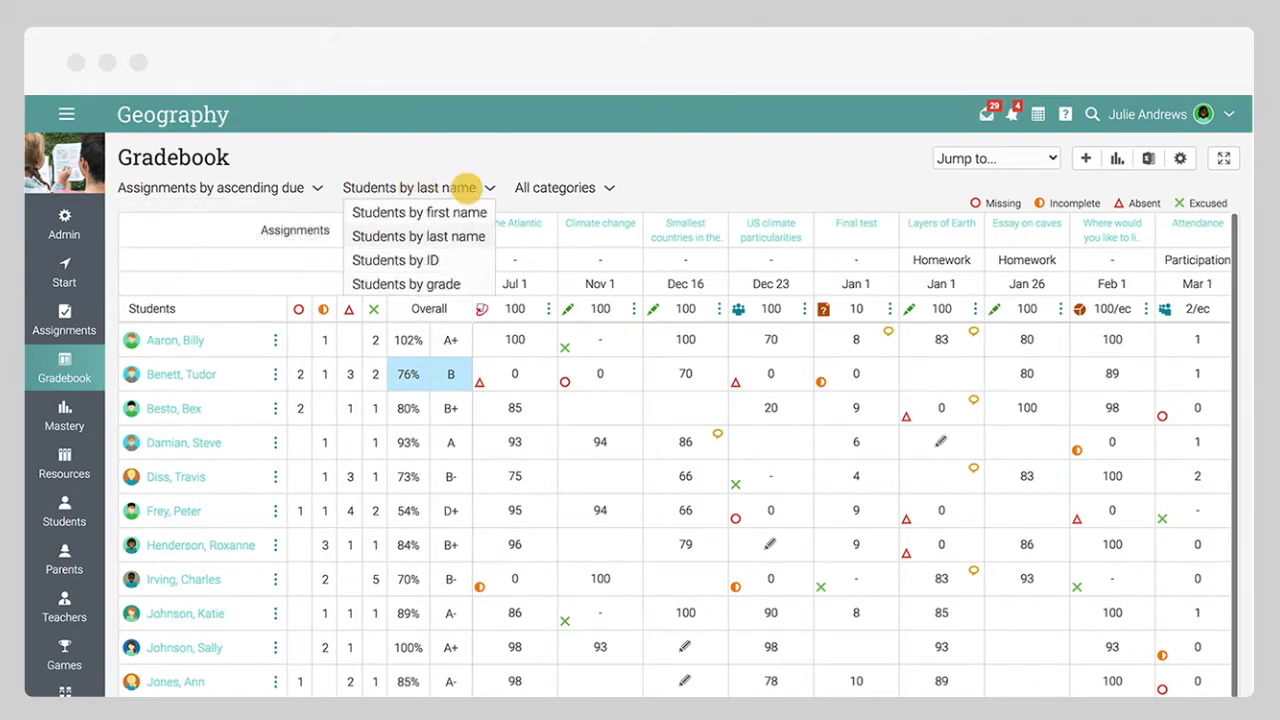
left_click(530, 188)
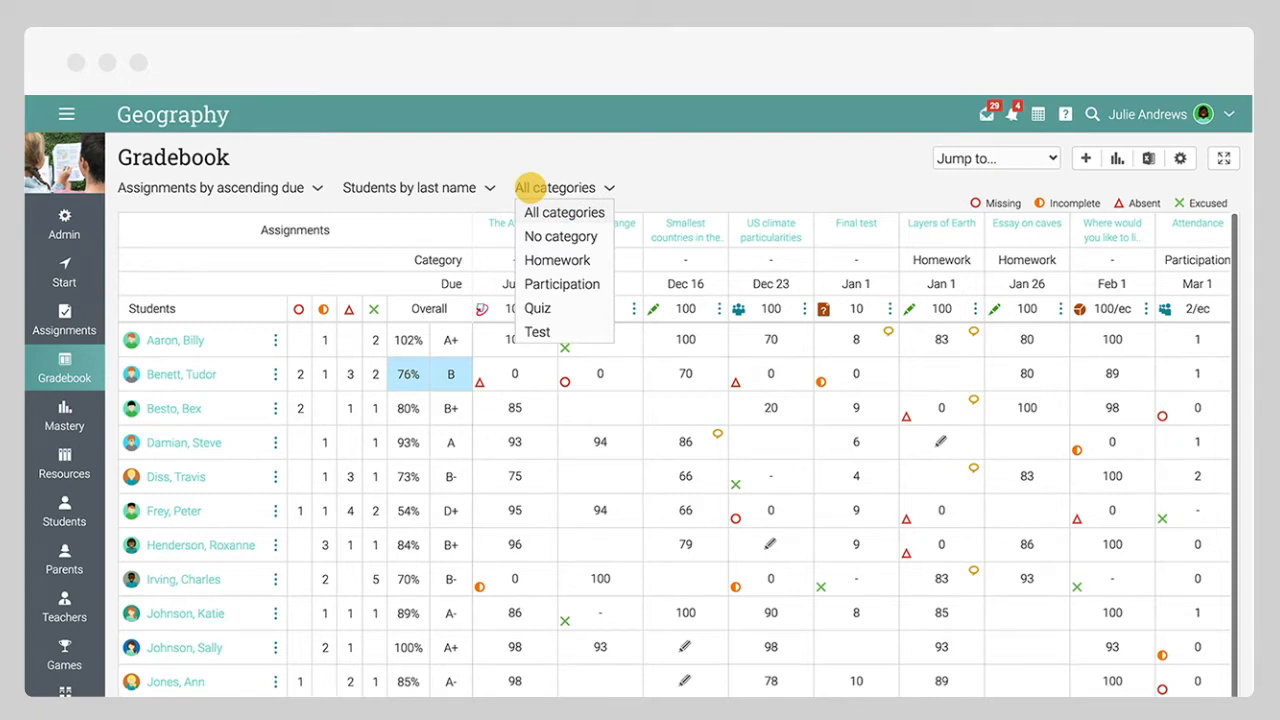
left_click(530, 188)
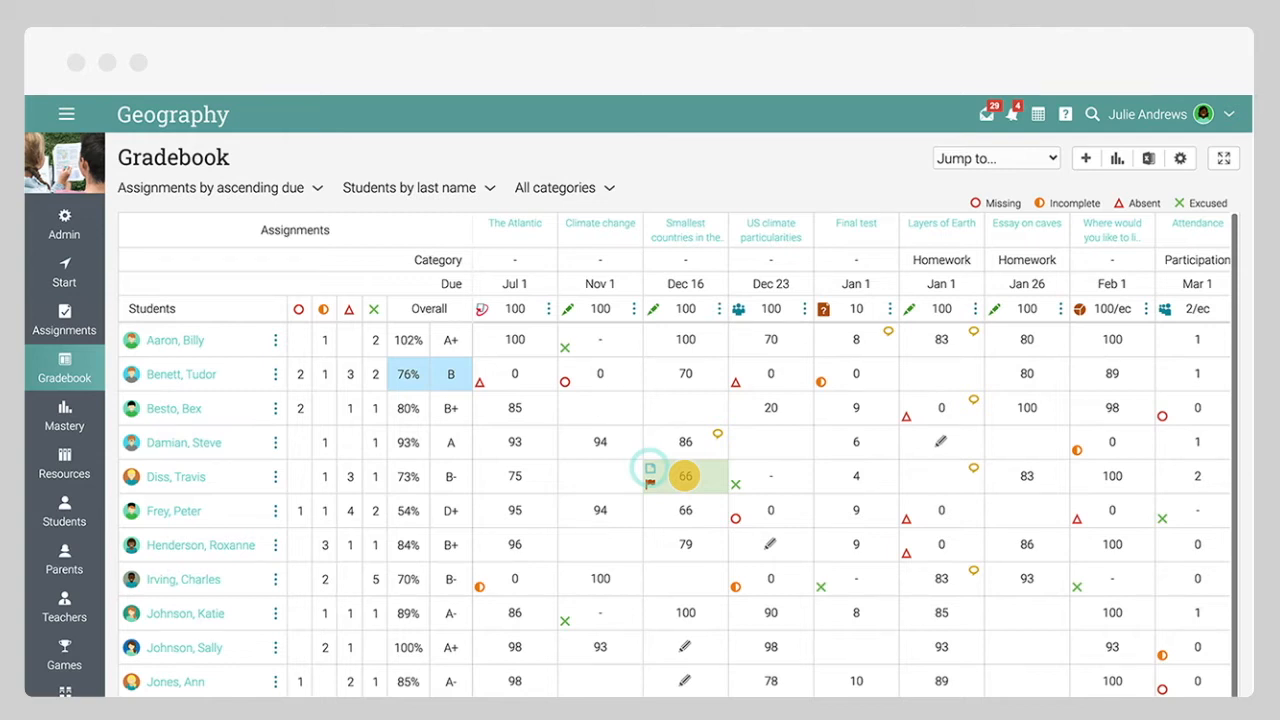
scroll(685, 476, "down", 2)
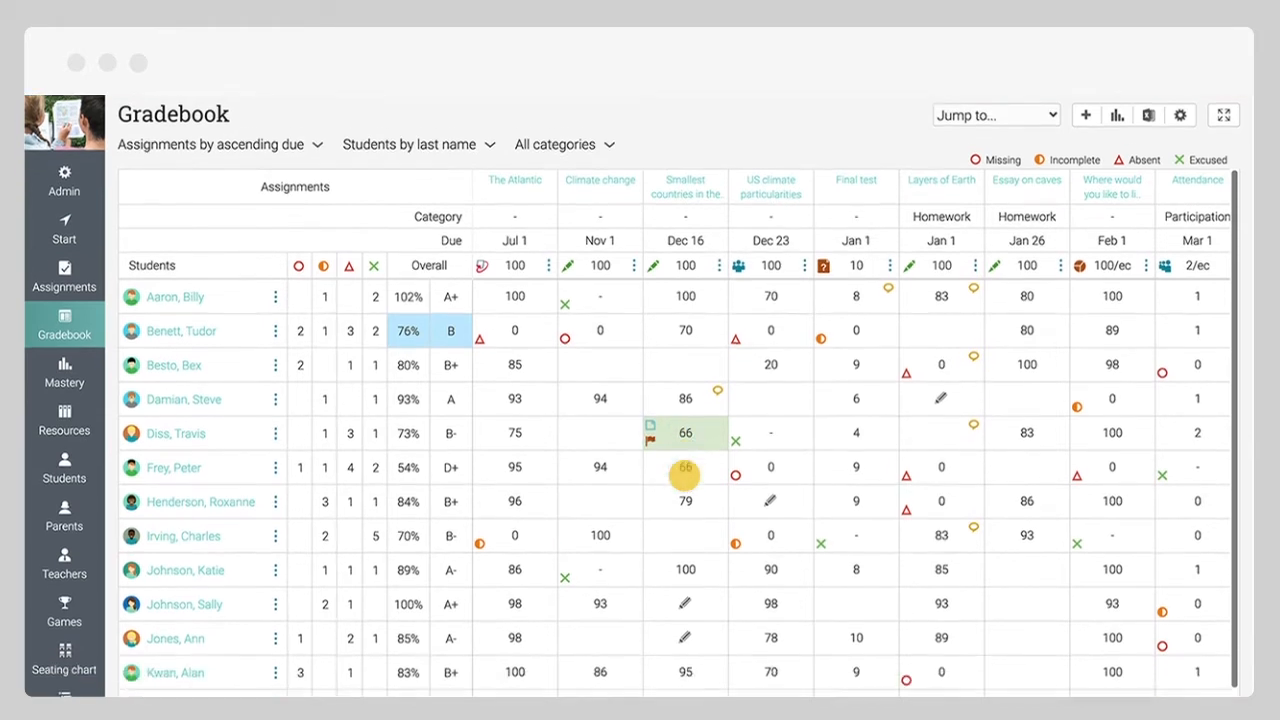
left_click(662, 540)
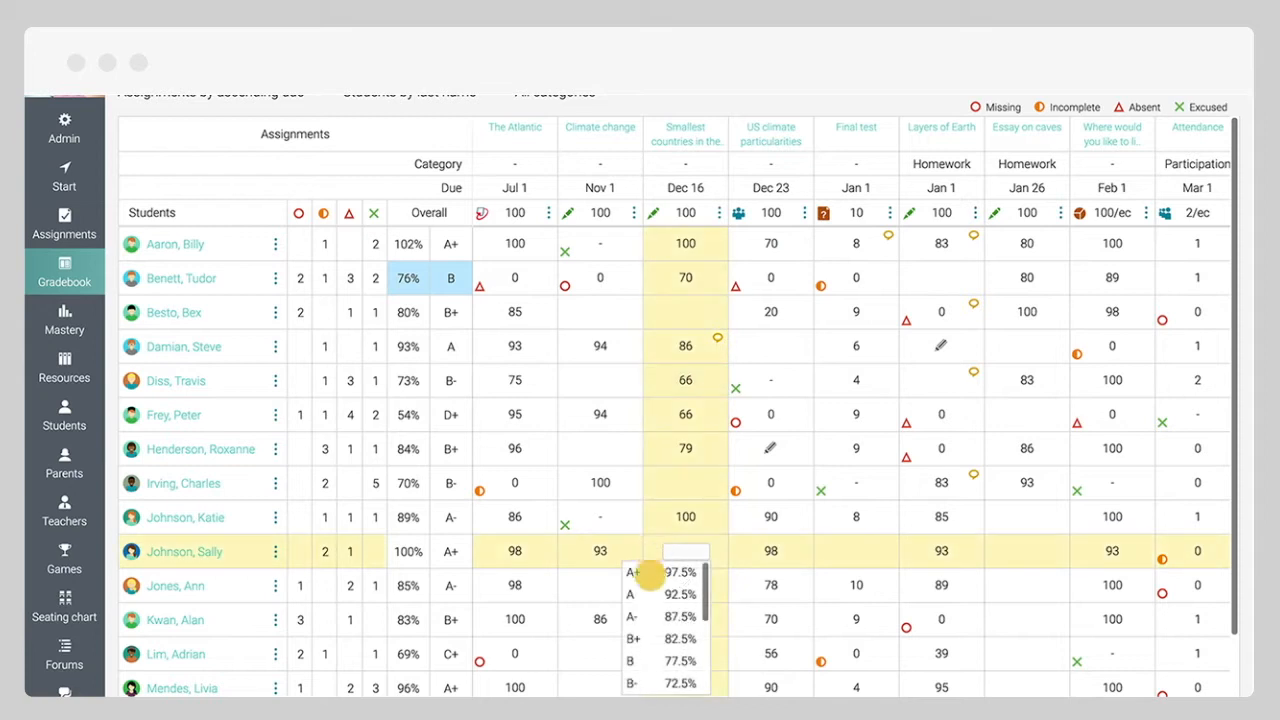
left_click(638, 642)
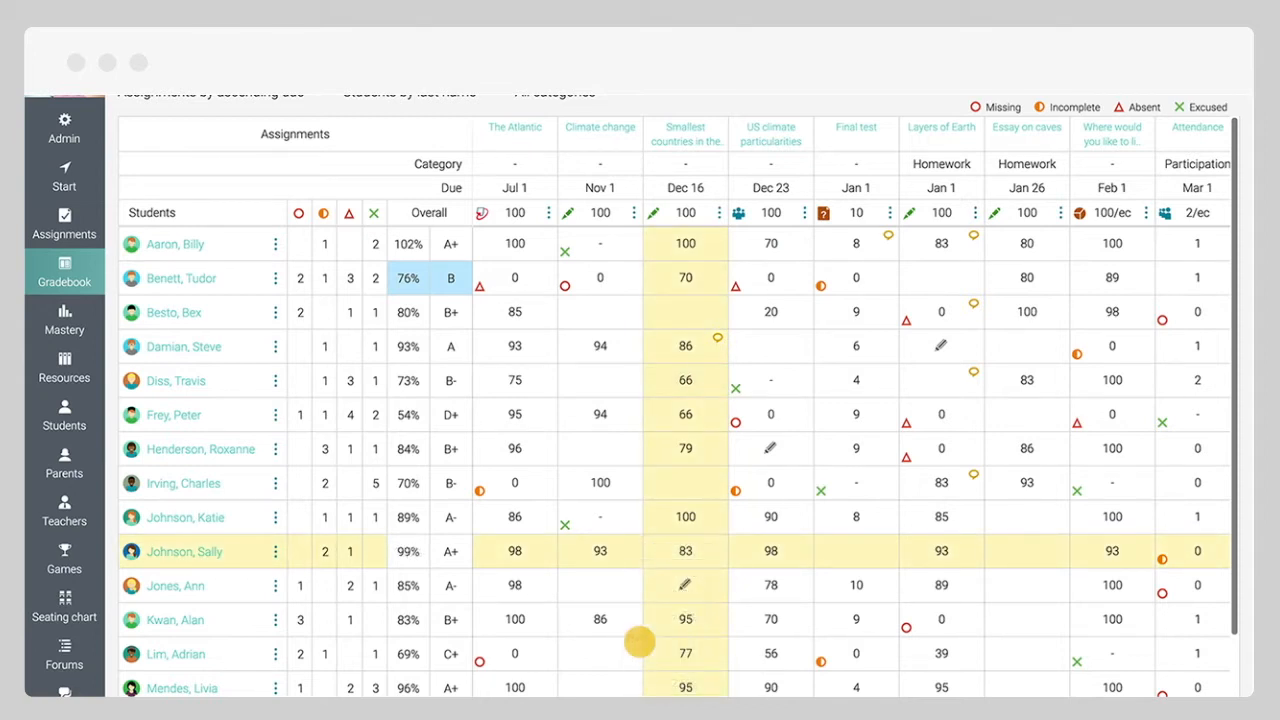
scroll(639, 642, "up", 2)
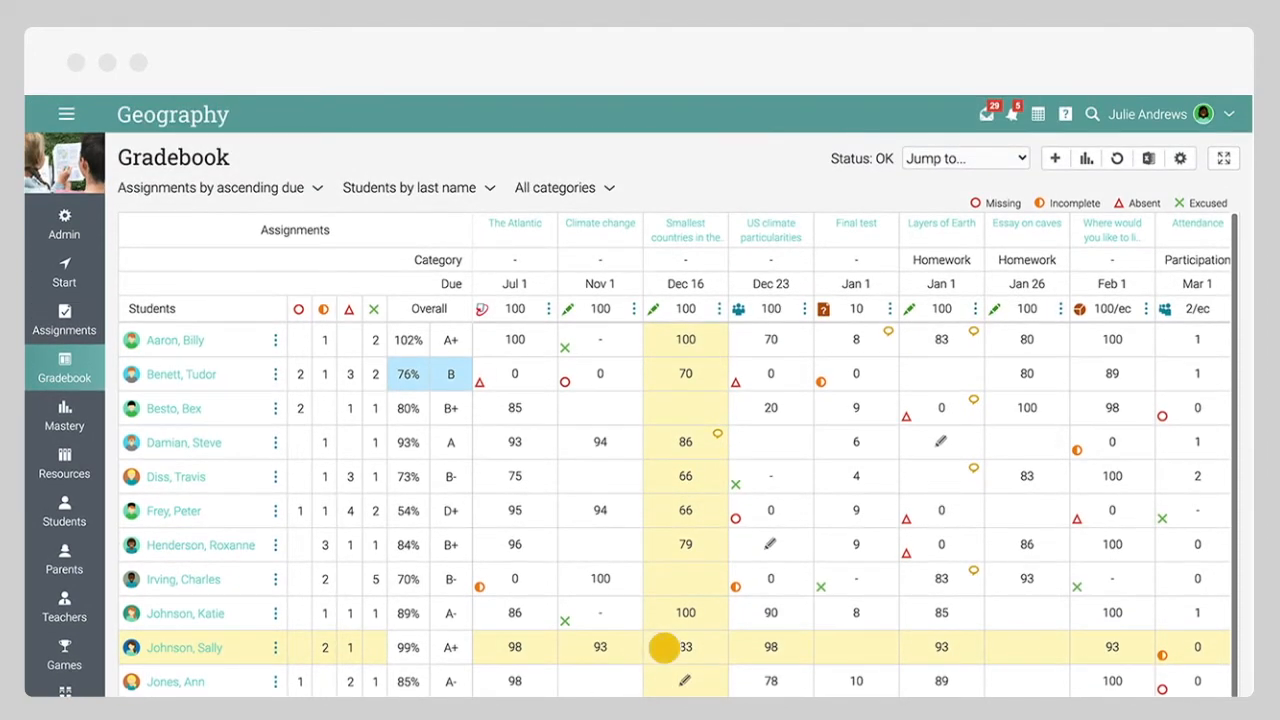
left_click(663, 648)
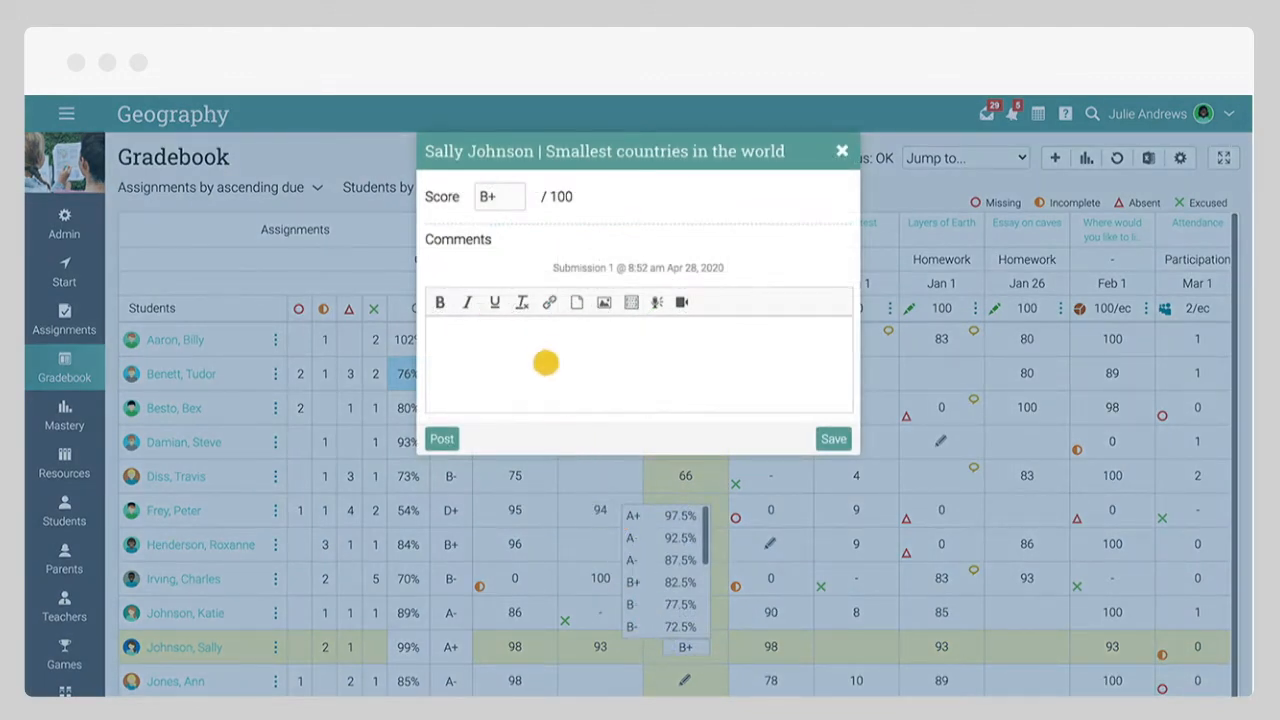
type("Good job!")
left_click(441, 439)
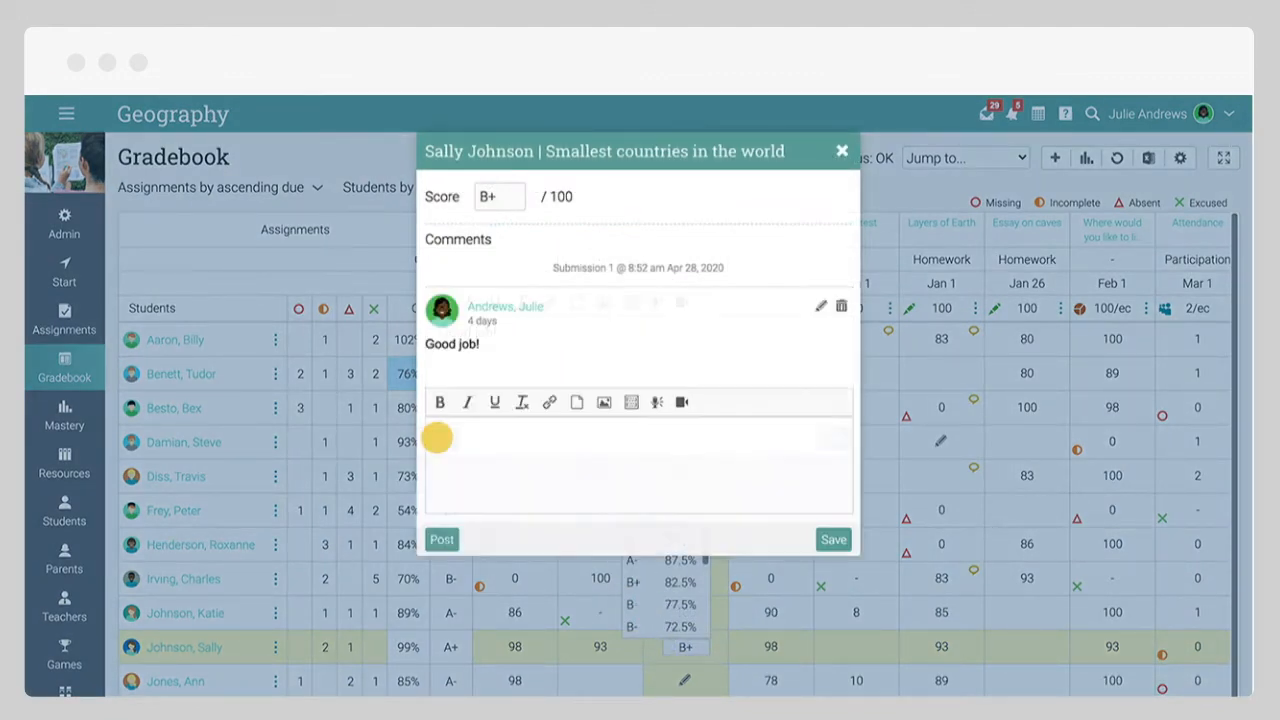
left_click(831, 540)
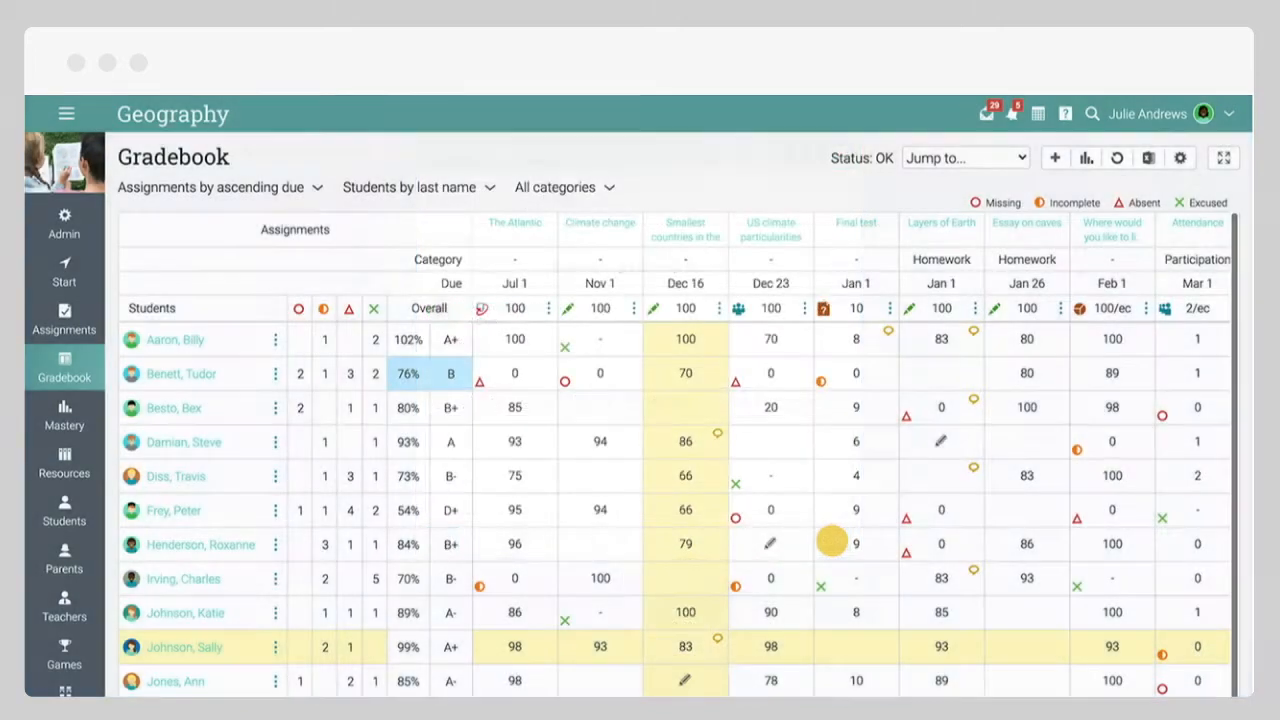
left_click(597, 407)
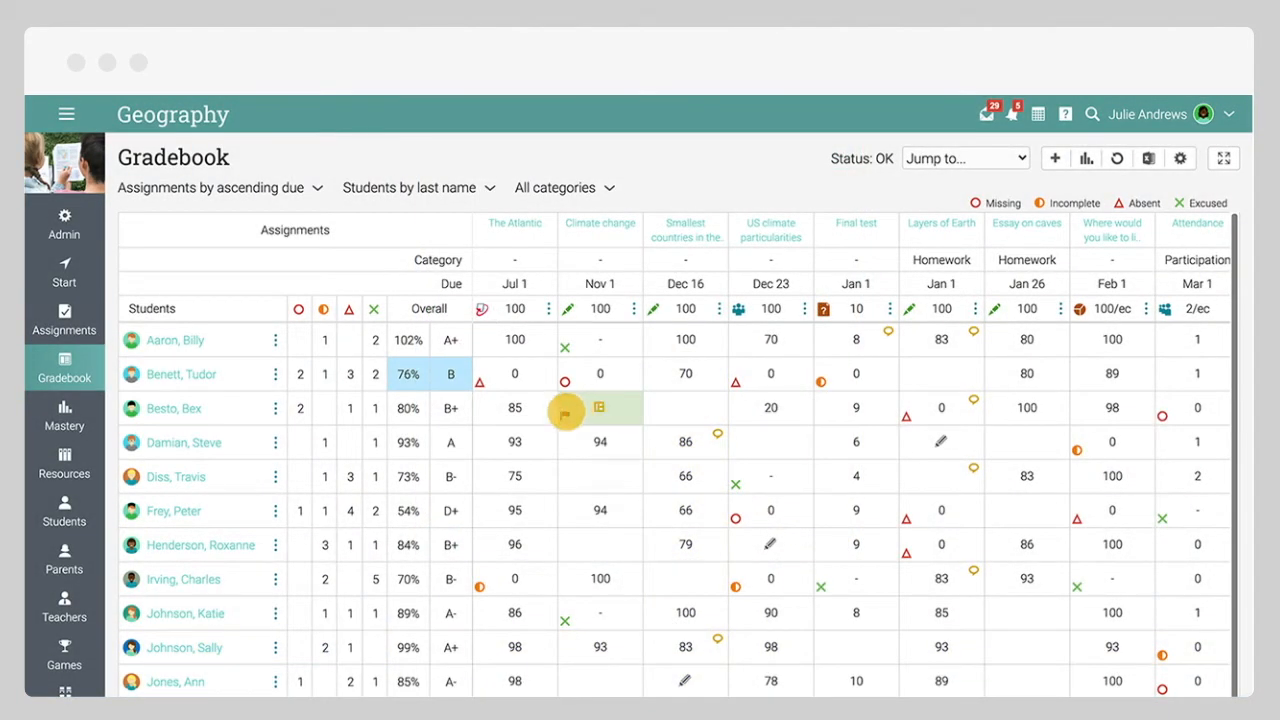
left_click(565, 412)
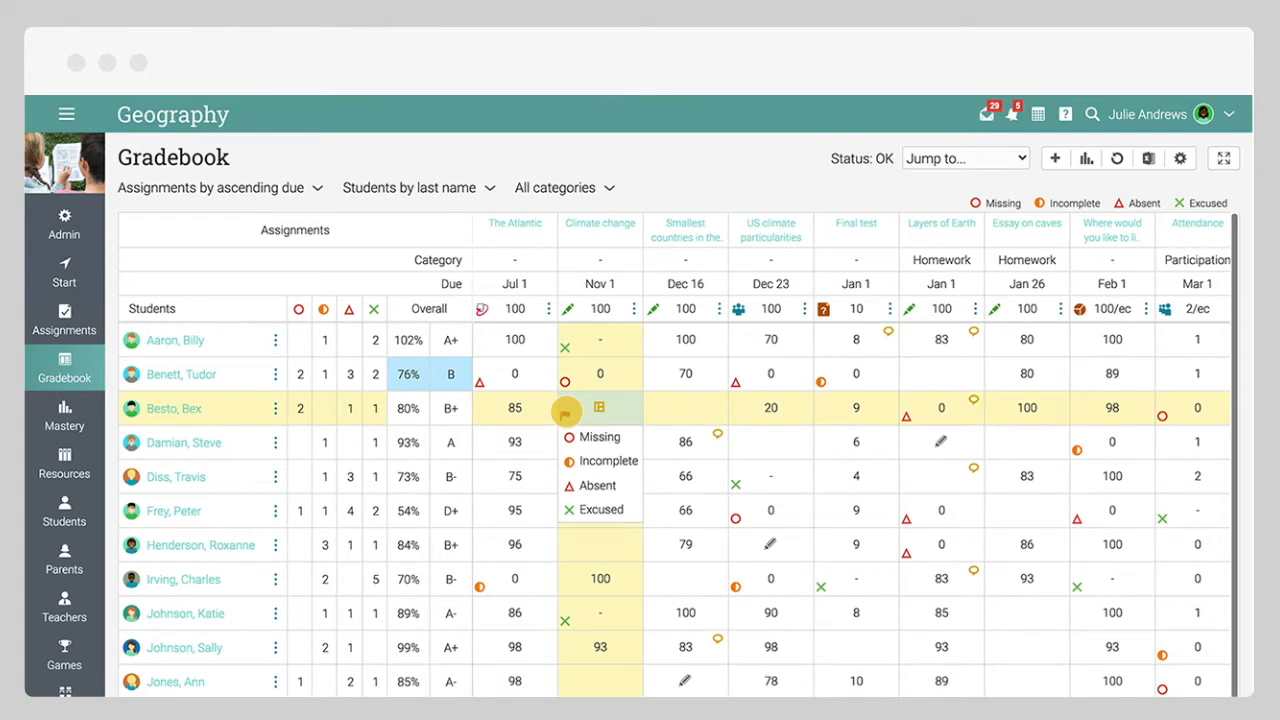
left_click(588, 437)
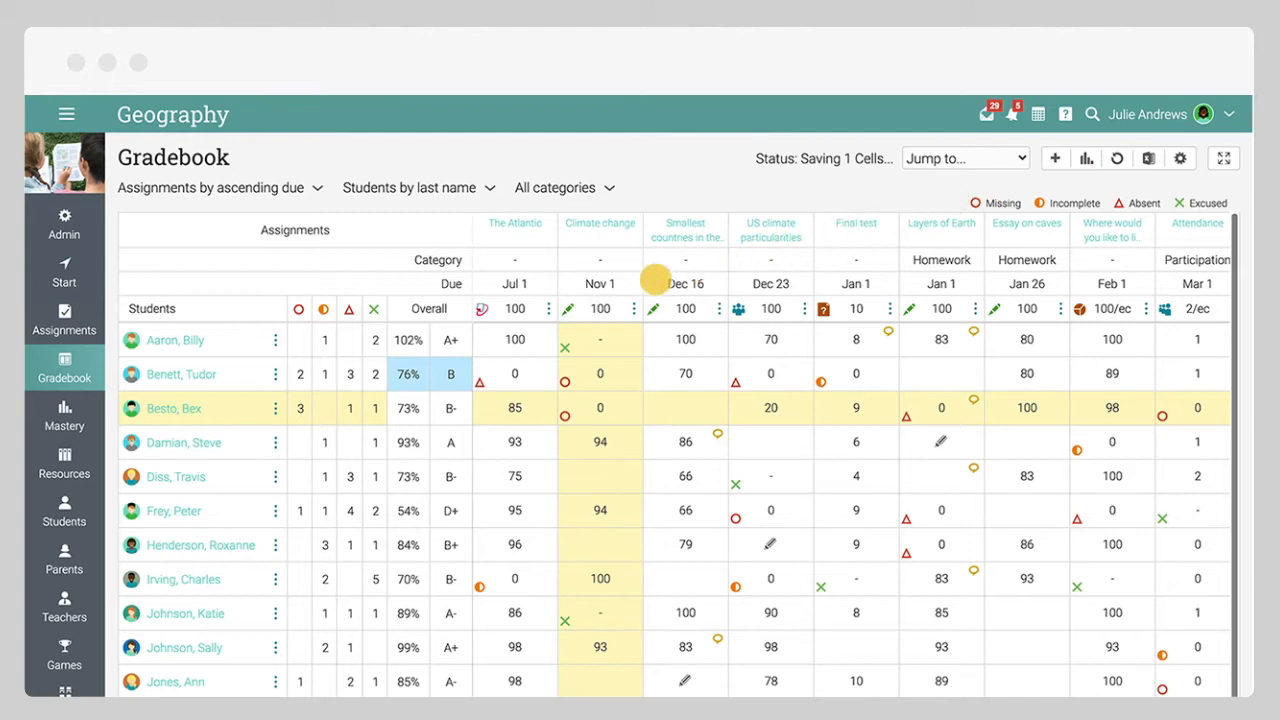
left_click(548, 309)
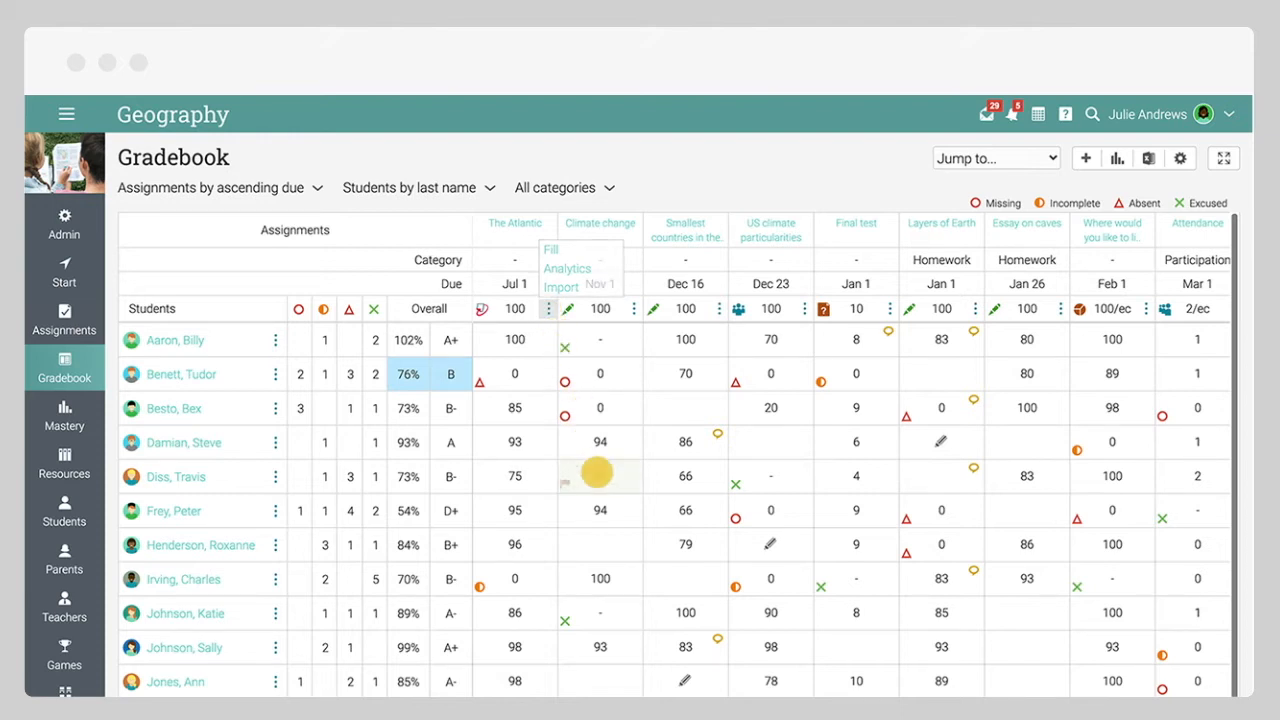
left_click(598, 477)
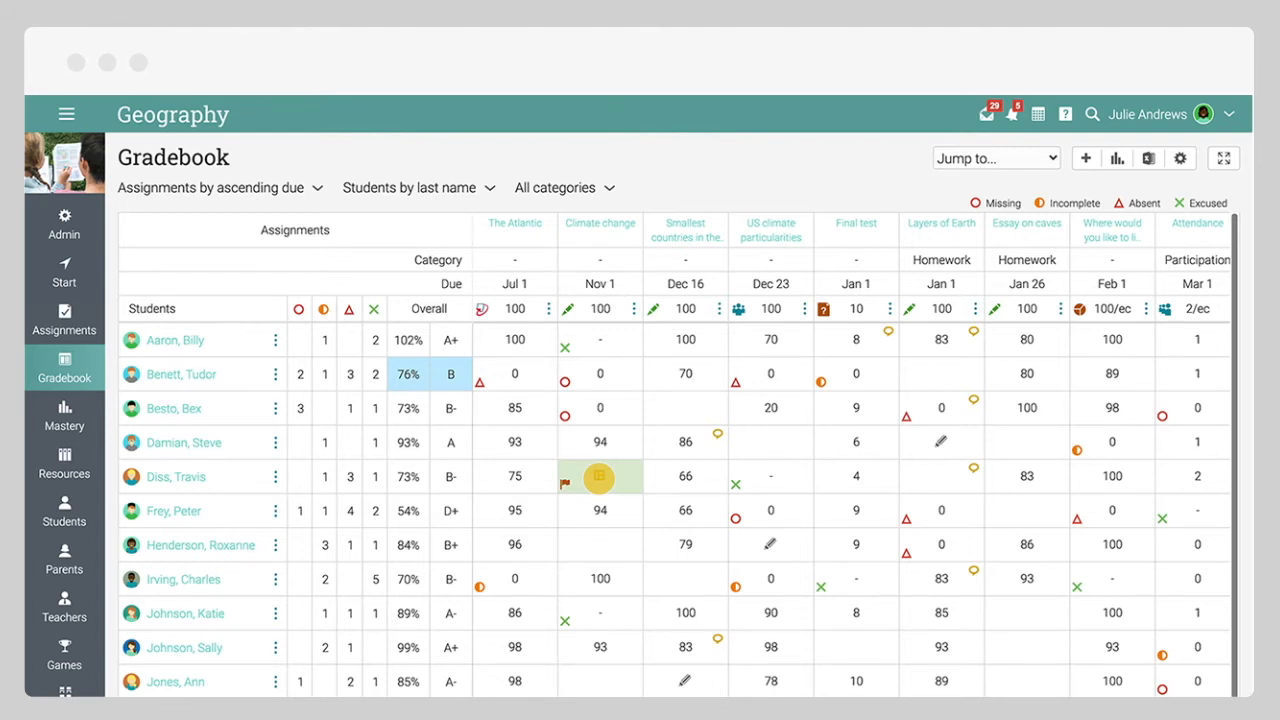
left_click(598, 476)
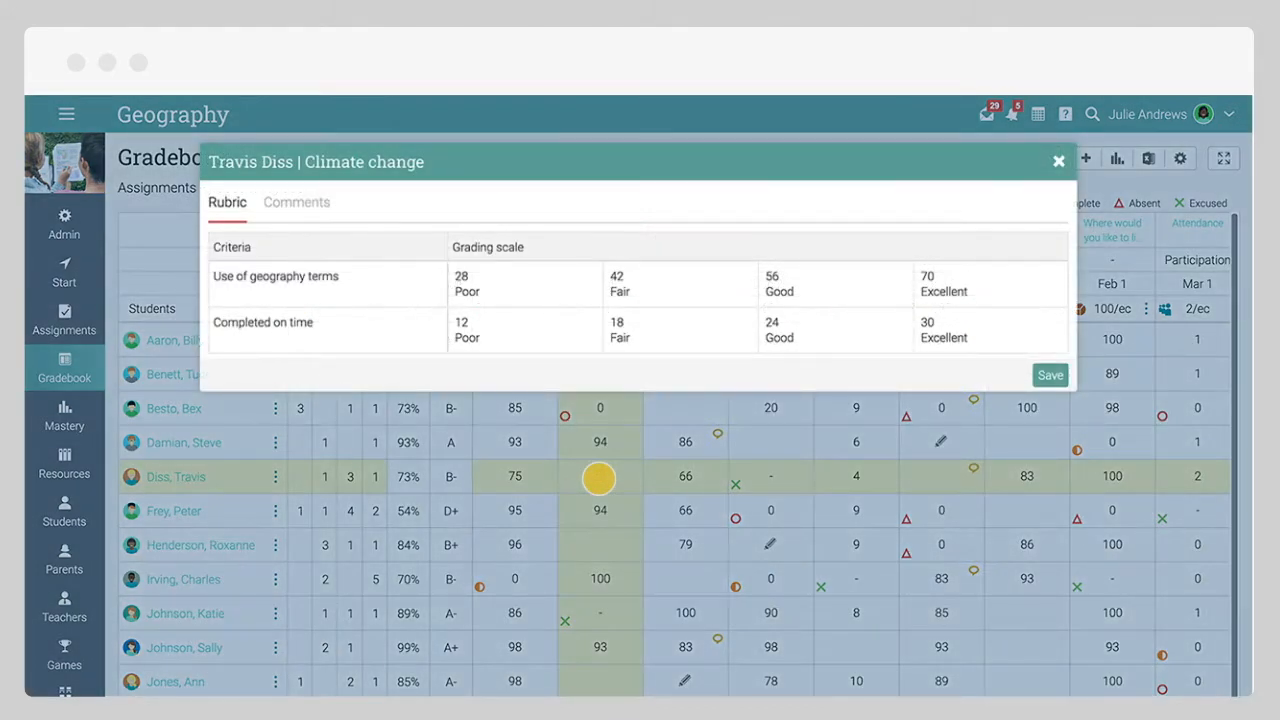
mouse_move(643, 287)
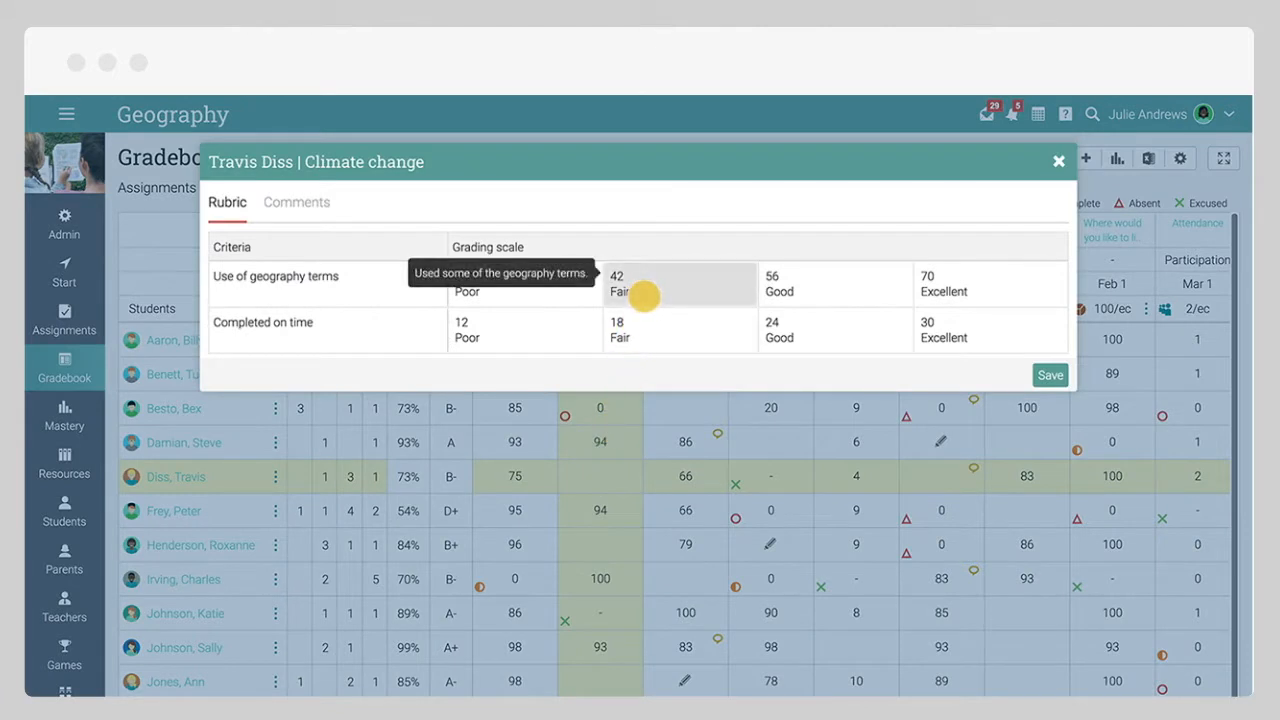
left_click(800, 338)
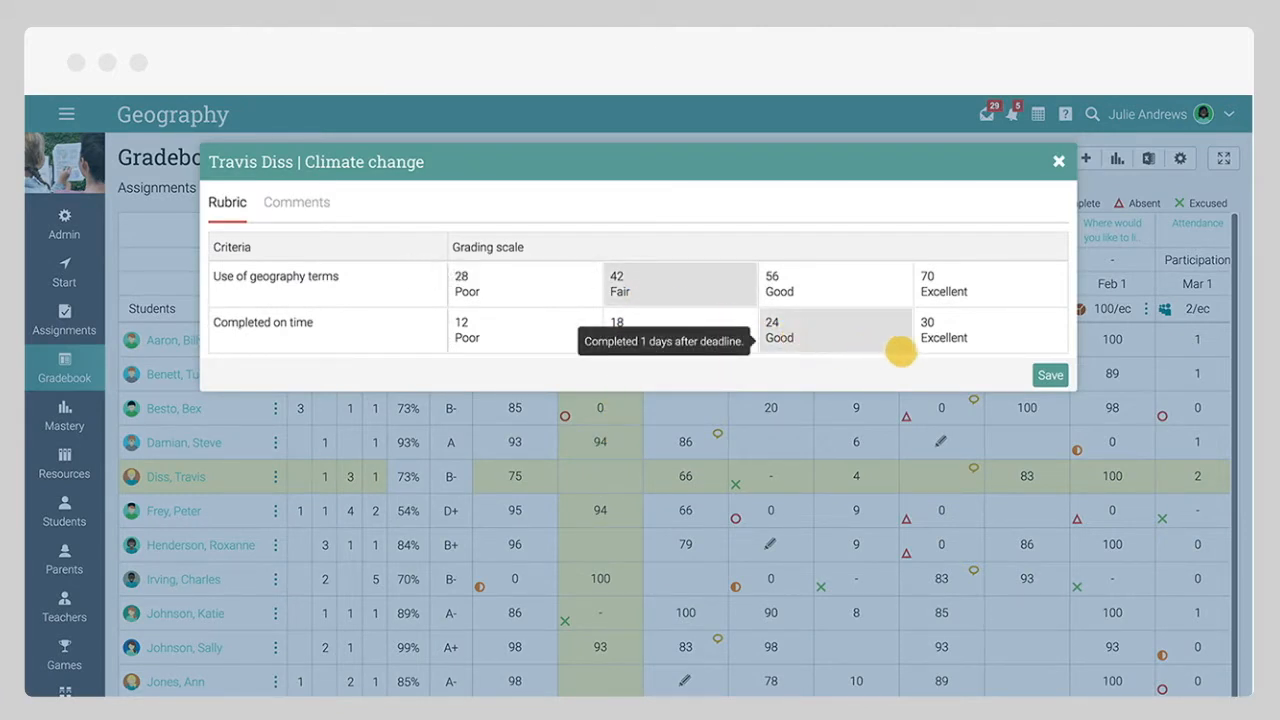
left_click(1050, 374)
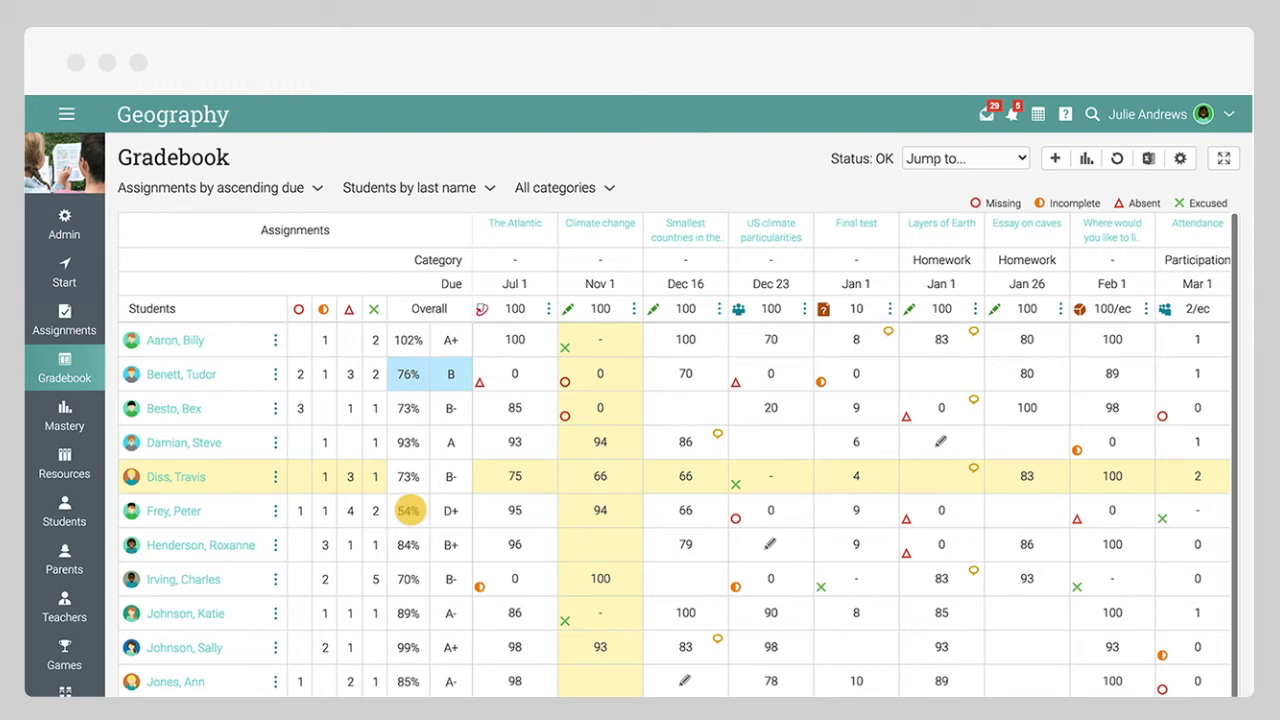
left_click(408, 510)
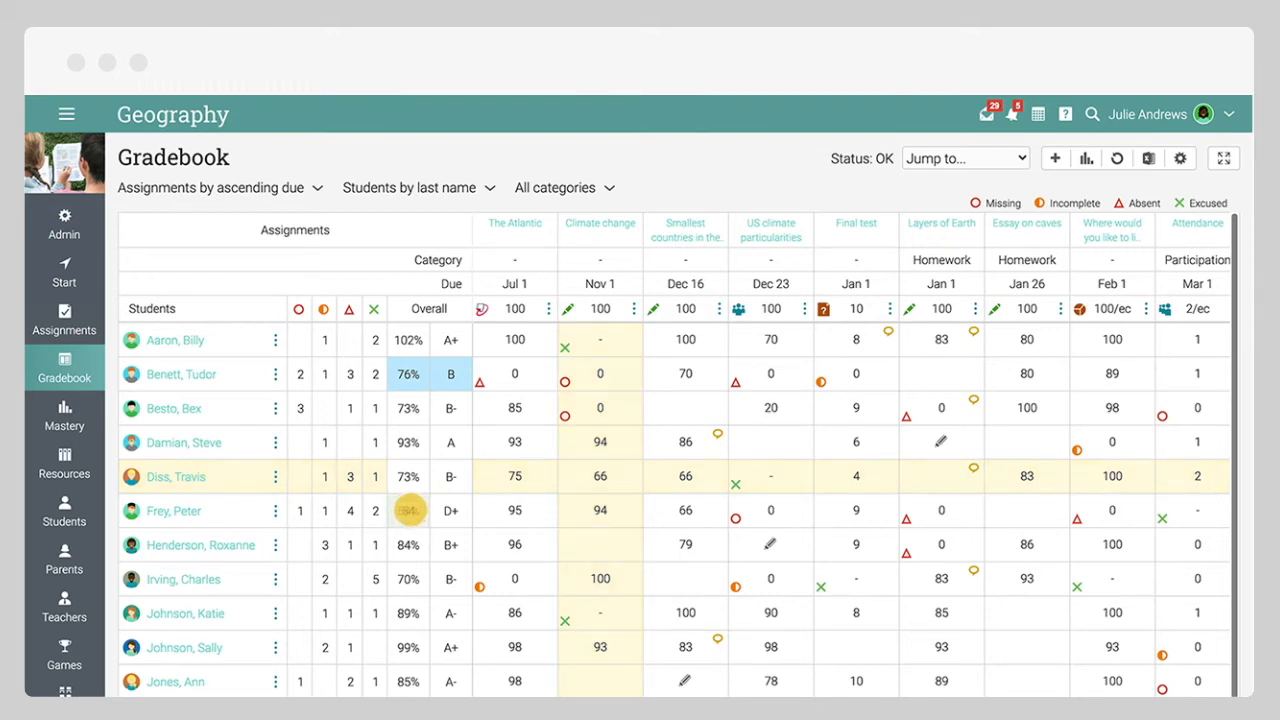
type("60")
key("Return")
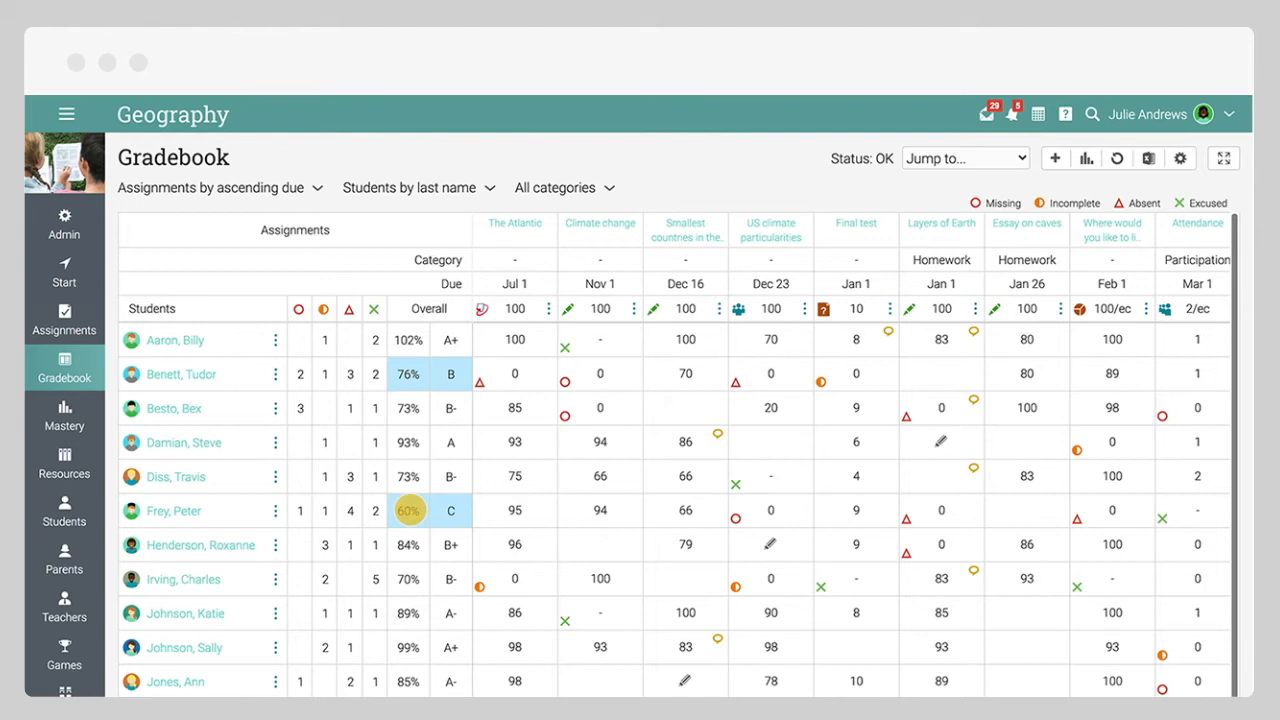
scroll(408, 510, "down", 1)
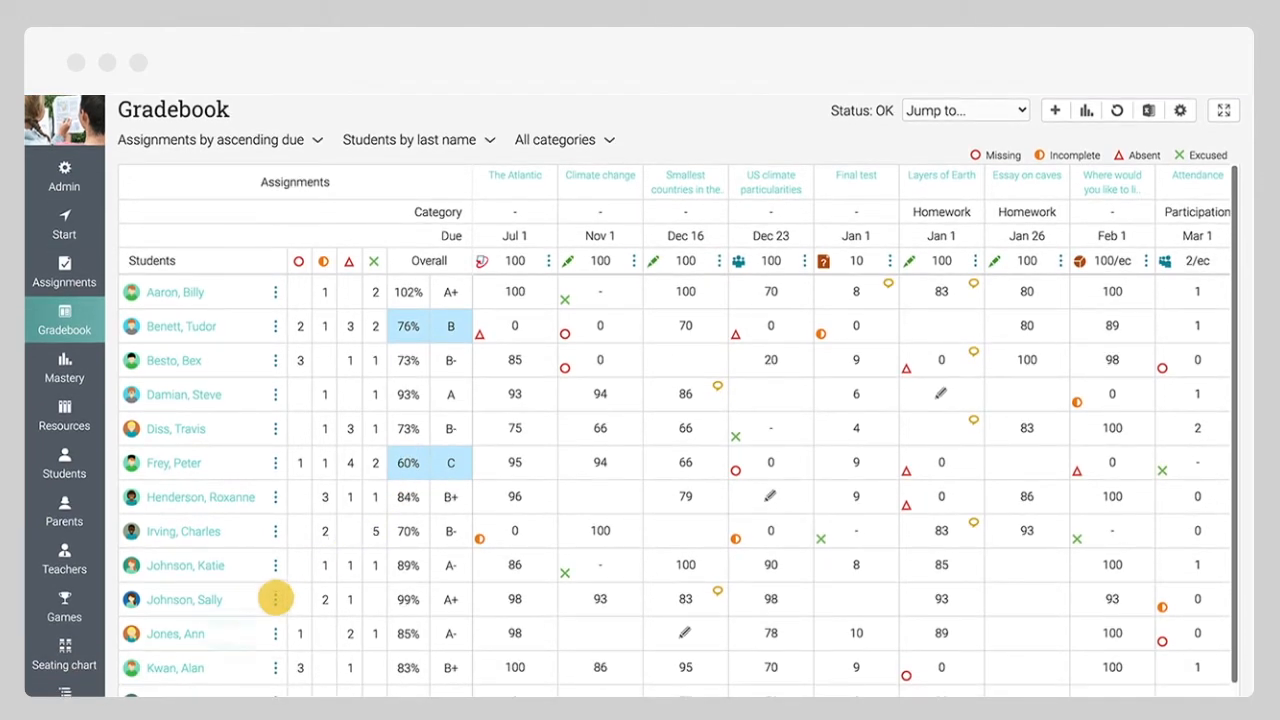
left_click(275, 599)
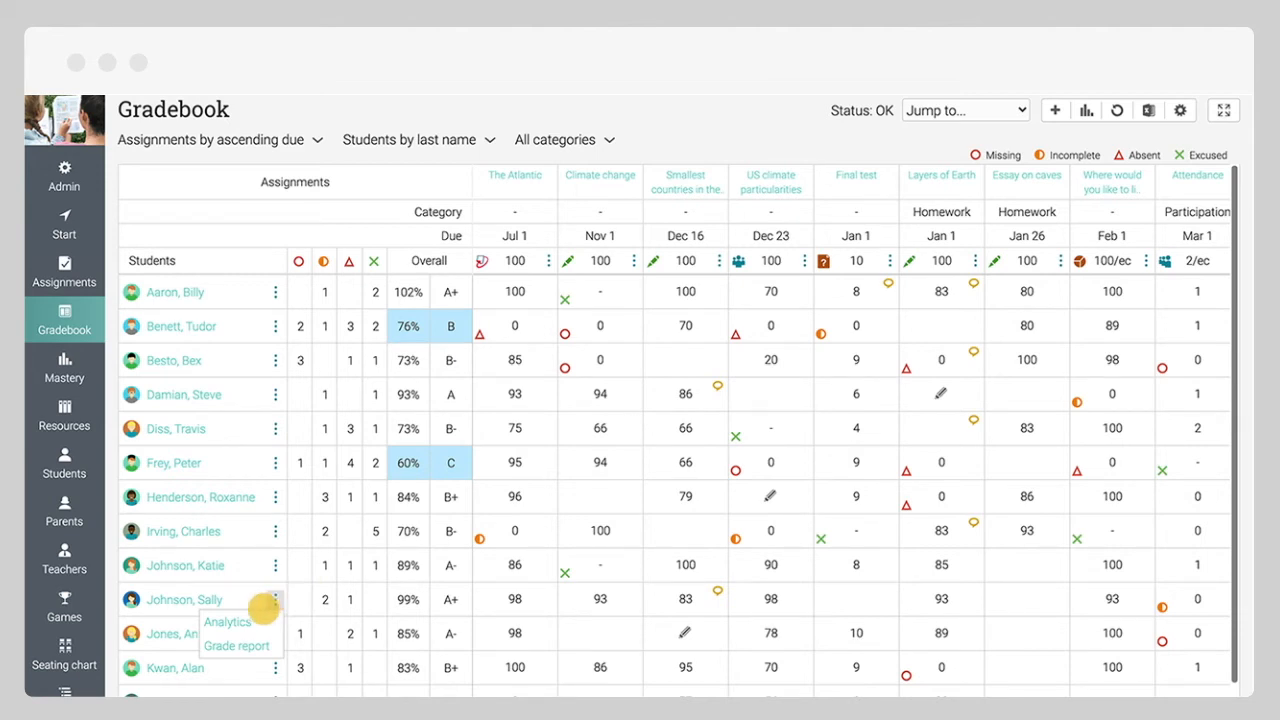
left_click(249, 621)
scroll(251, 621, "up", 1)
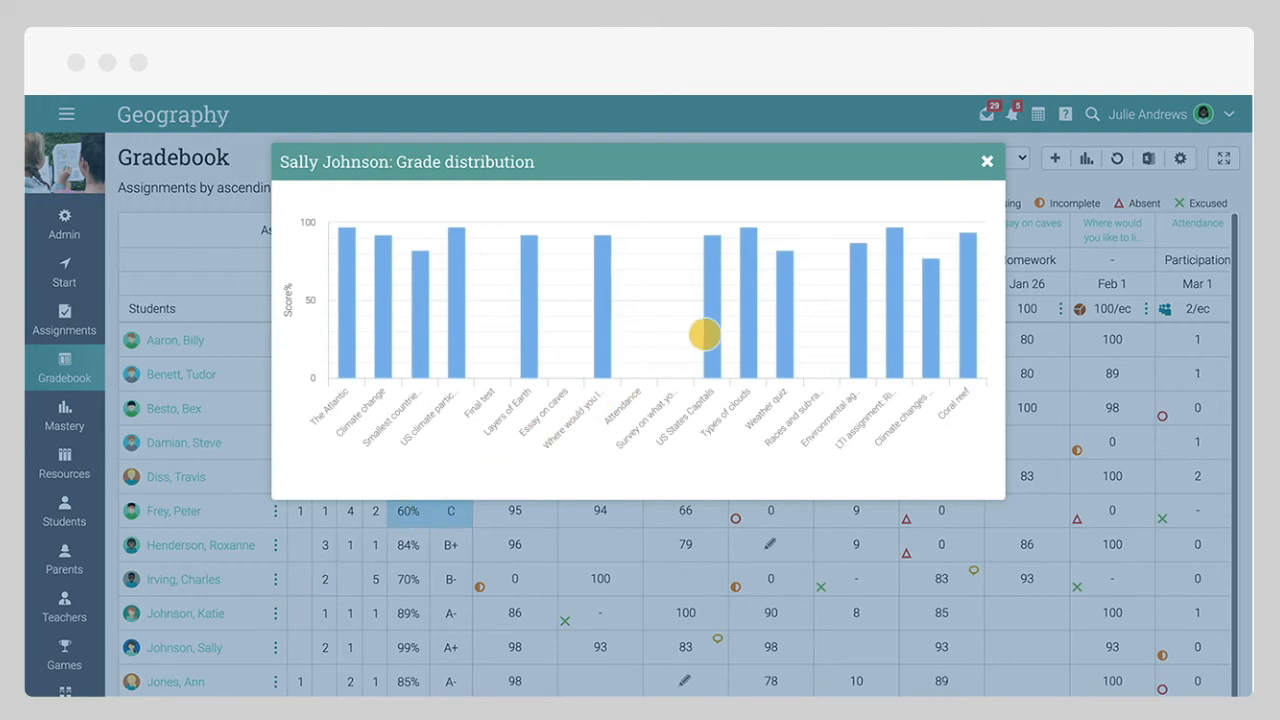
left_click(986, 161)
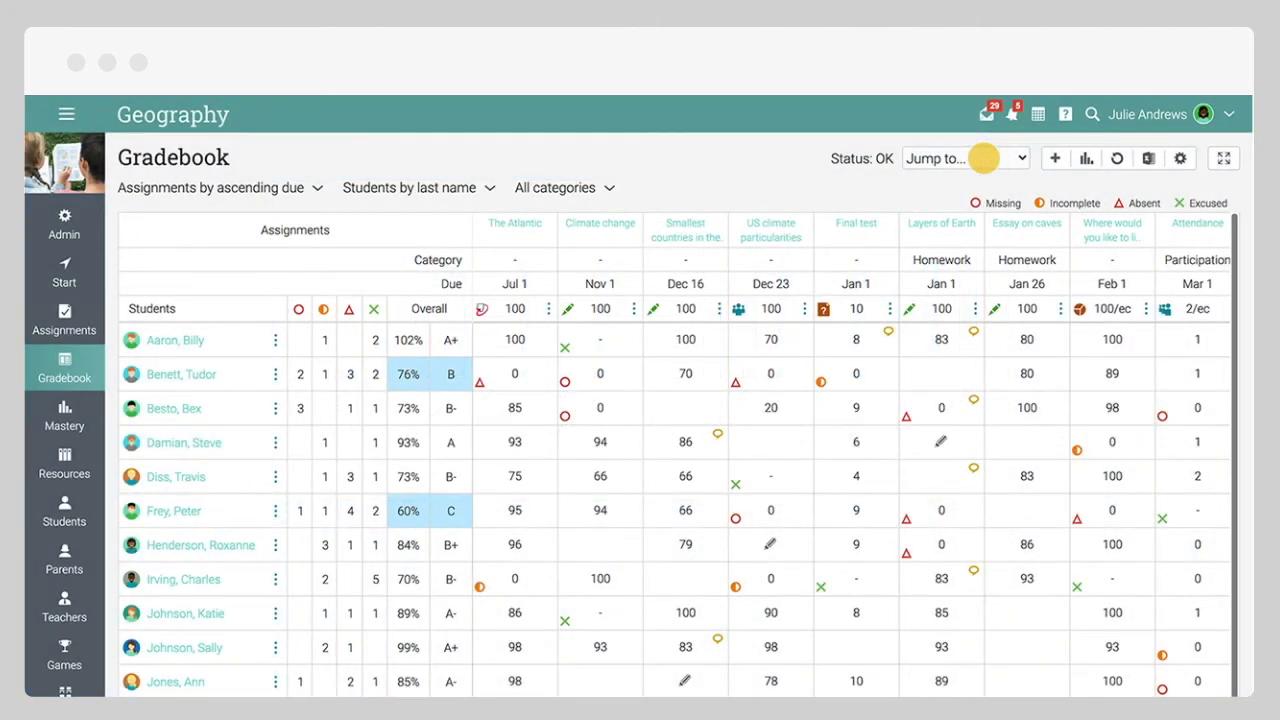
left_click(890, 309)
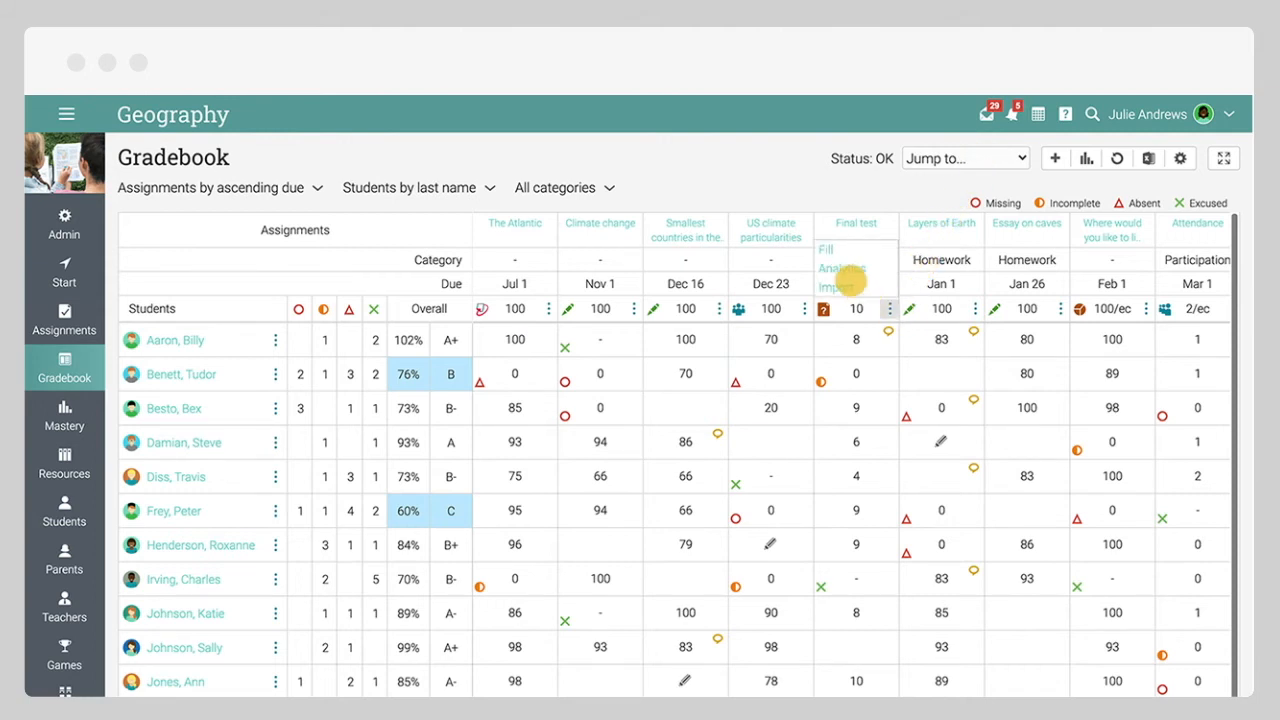
left_click(836, 269)
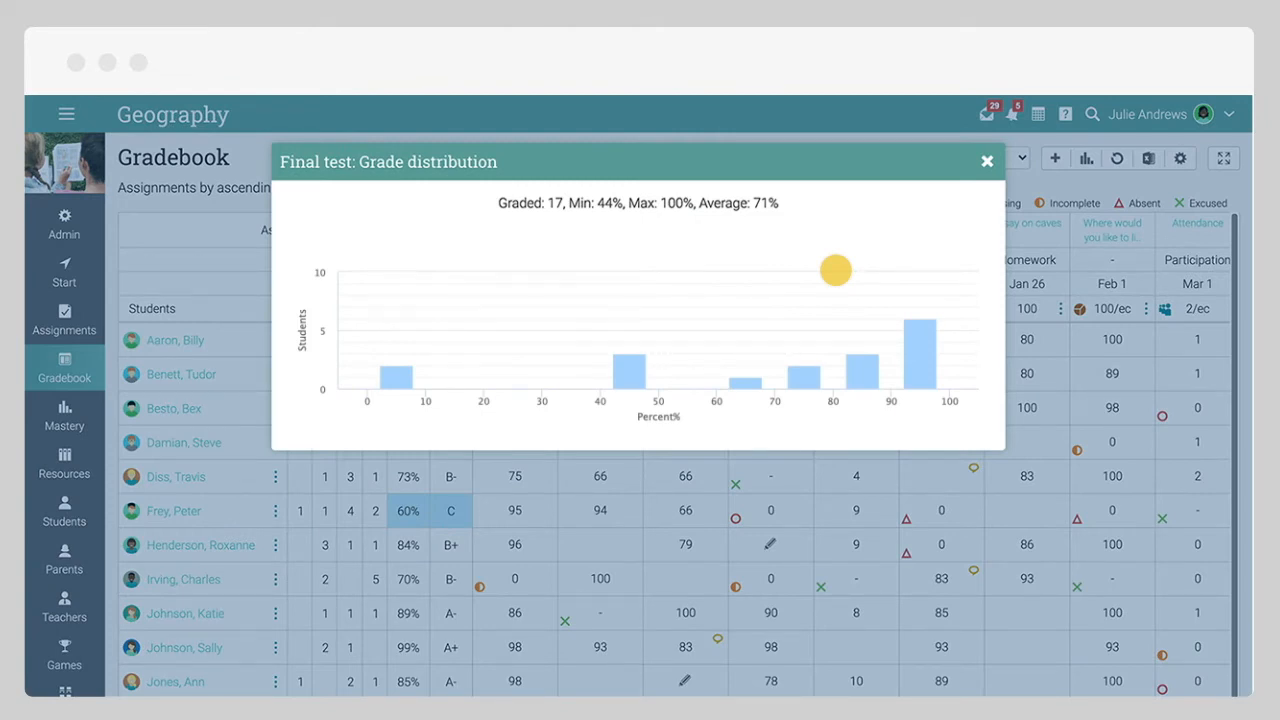
left_click(986, 161)
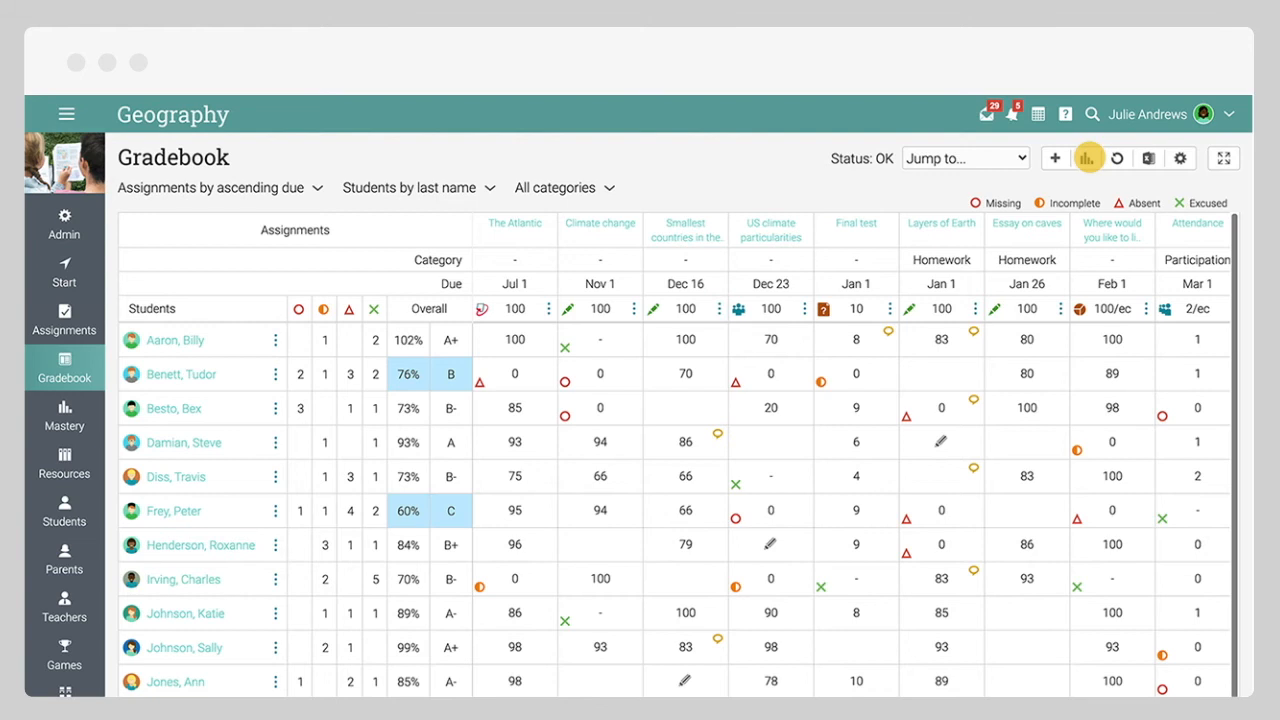
left_click(1086, 158)
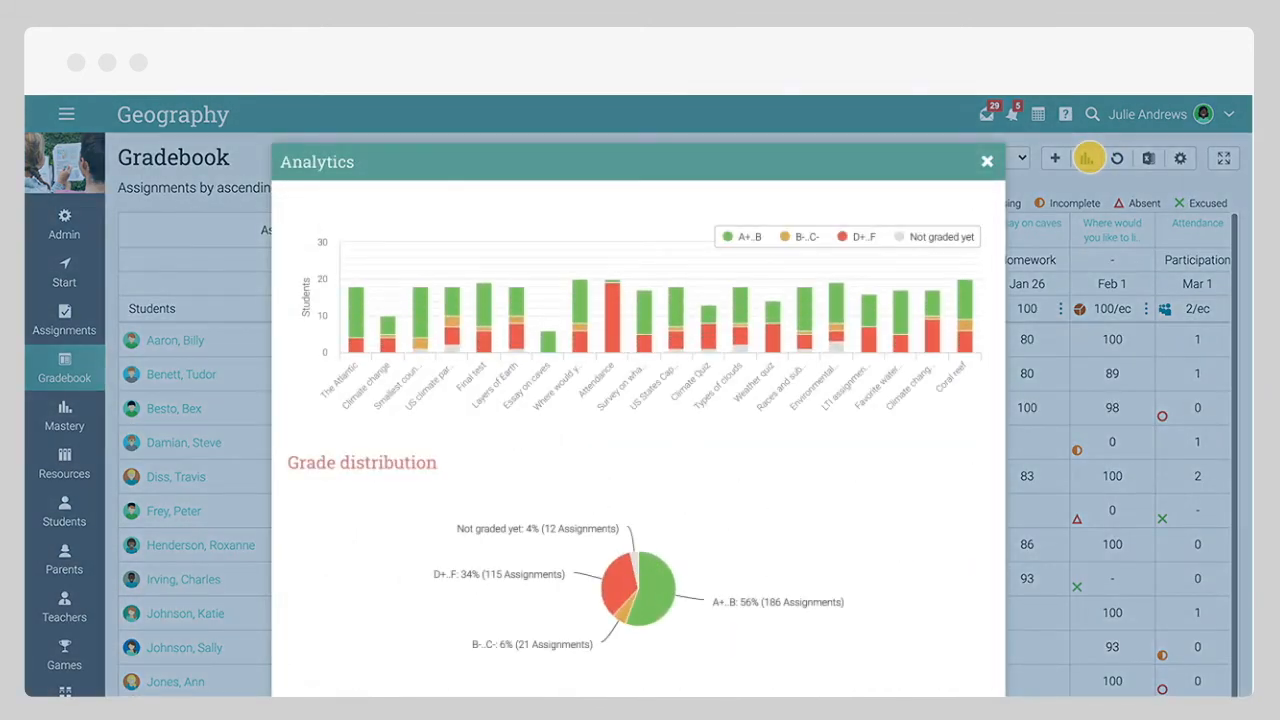
left_click(986, 160)
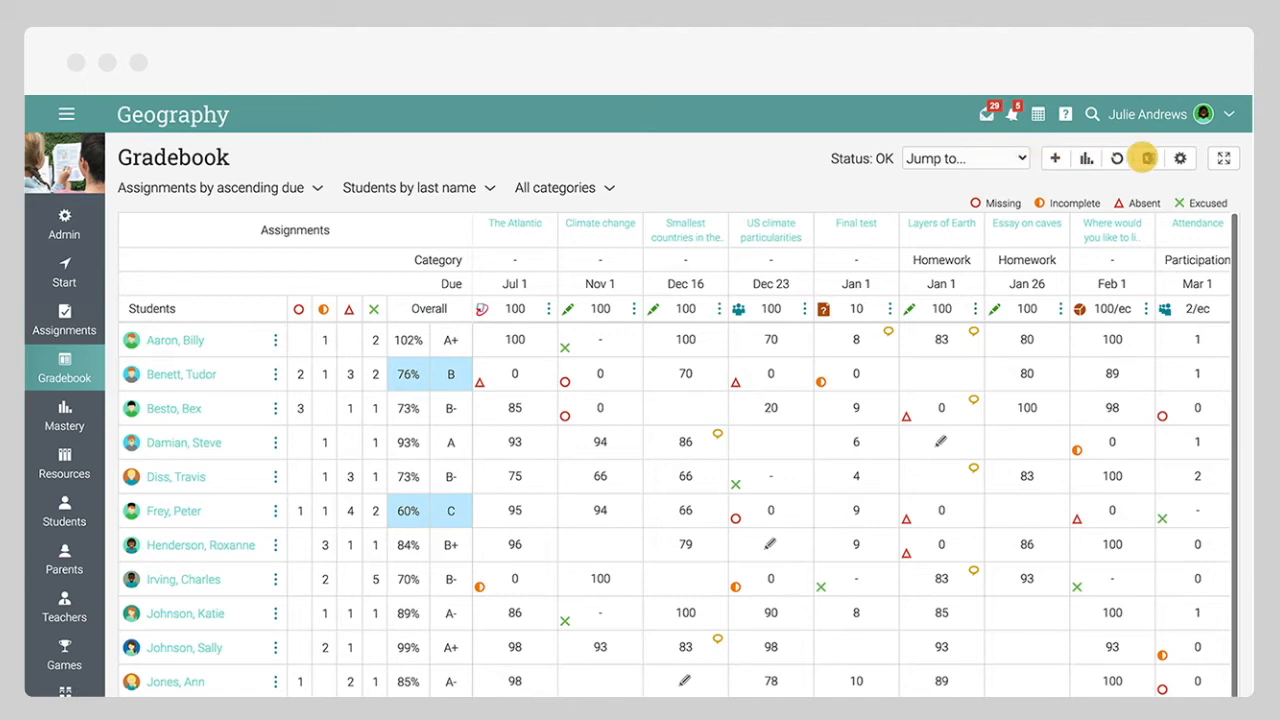
left_click(1145, 158)
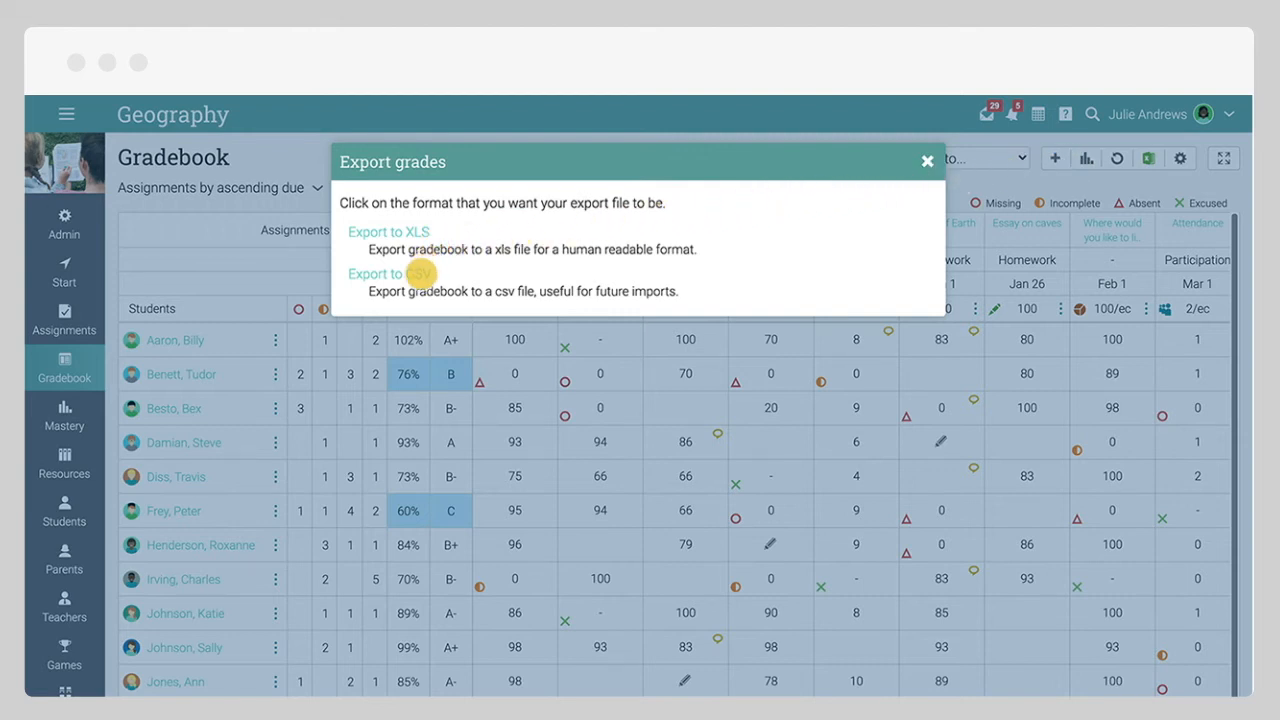
left_click(926, 161)
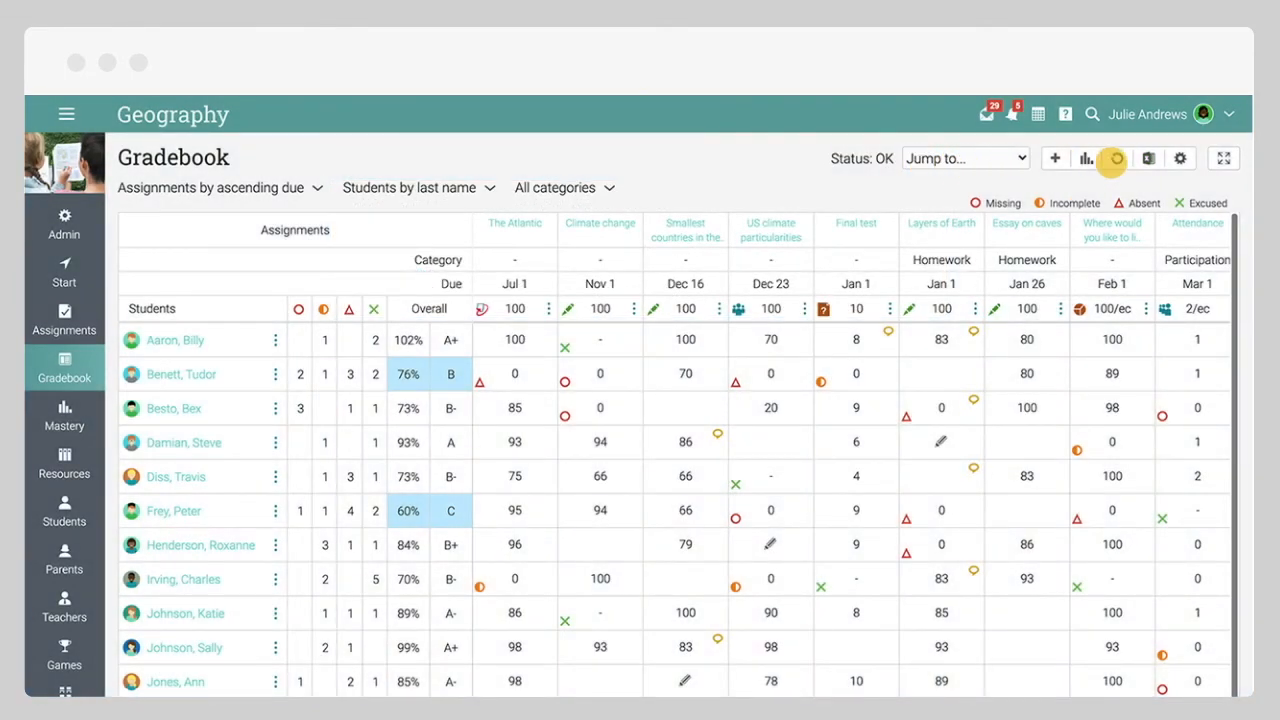
left_click(1180, 158)
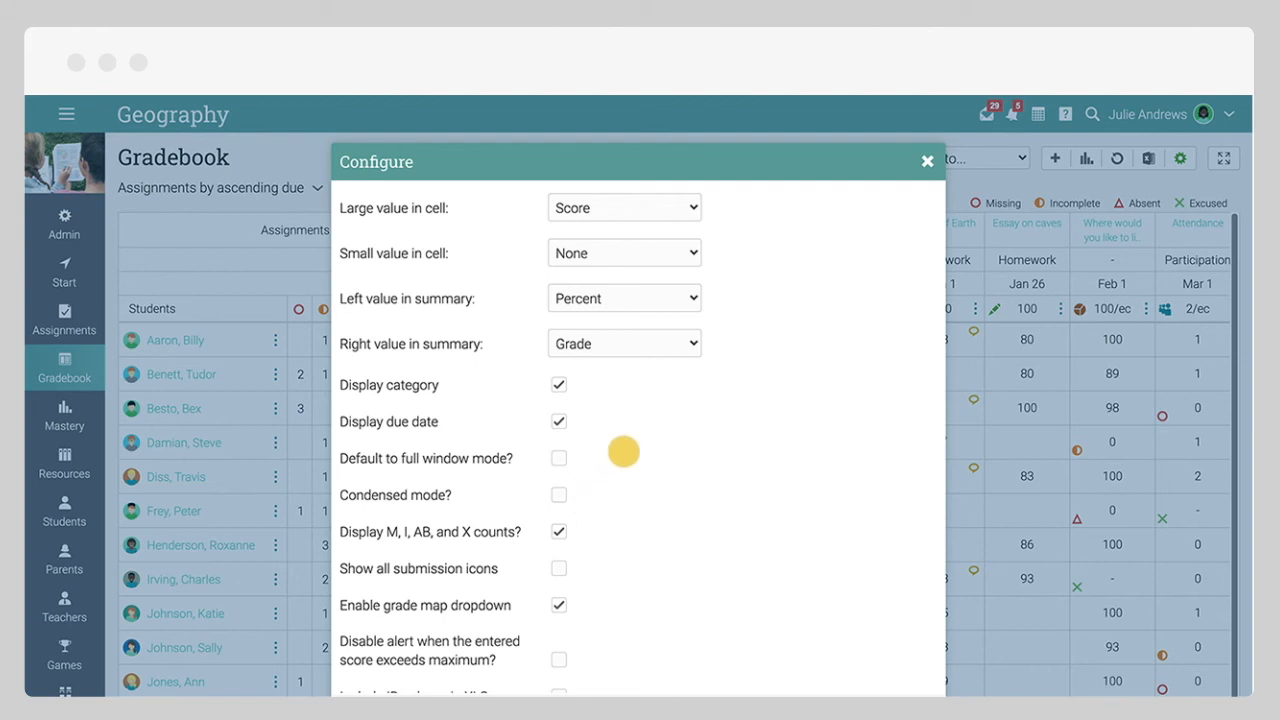
left_click(924, 162)
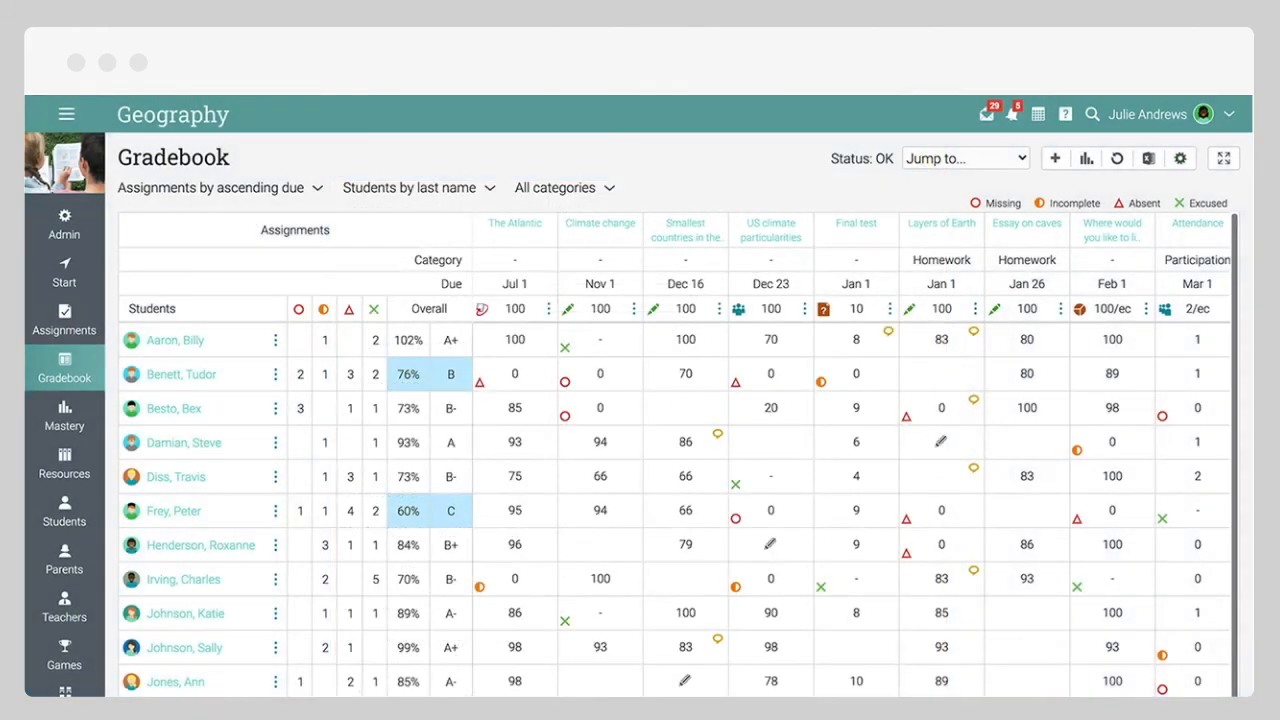